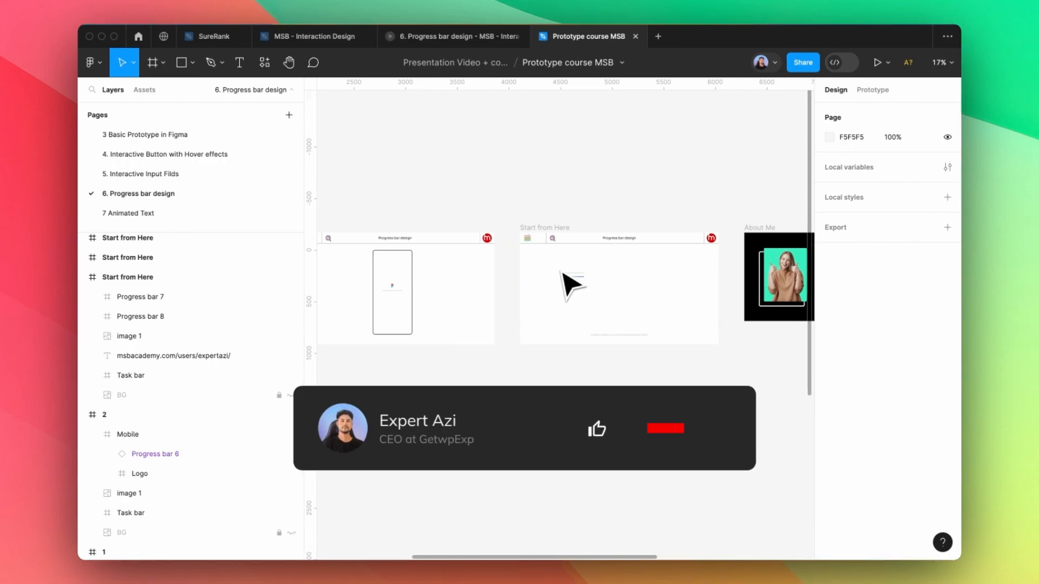
# Zoom the canvas onto the Start from Here frame with its grey track and rainbow-gradient bar
pyautogui.scroll(5, 601, 297)
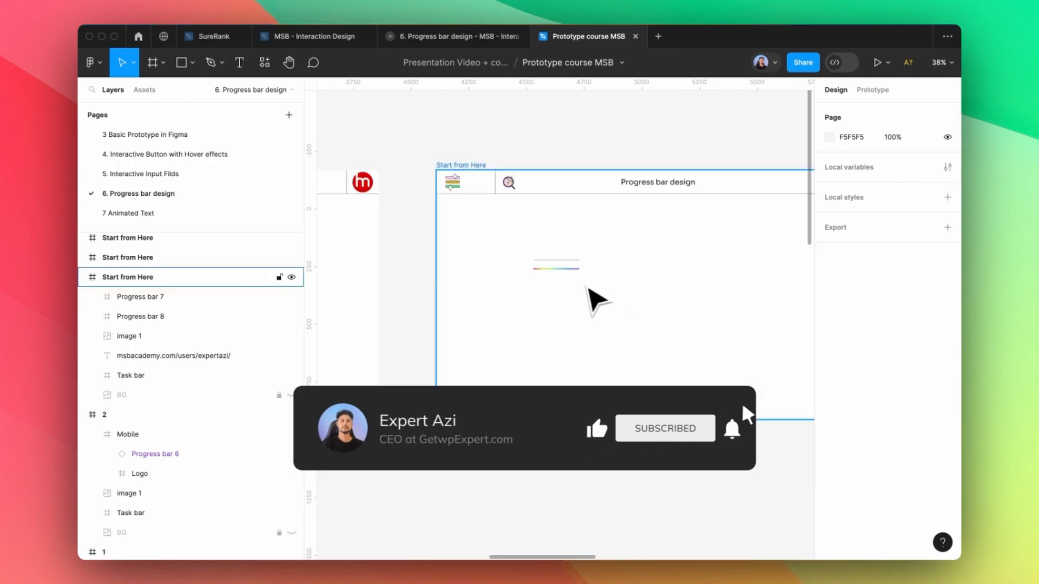
pyautogui.scroll(-7, 589, 287)
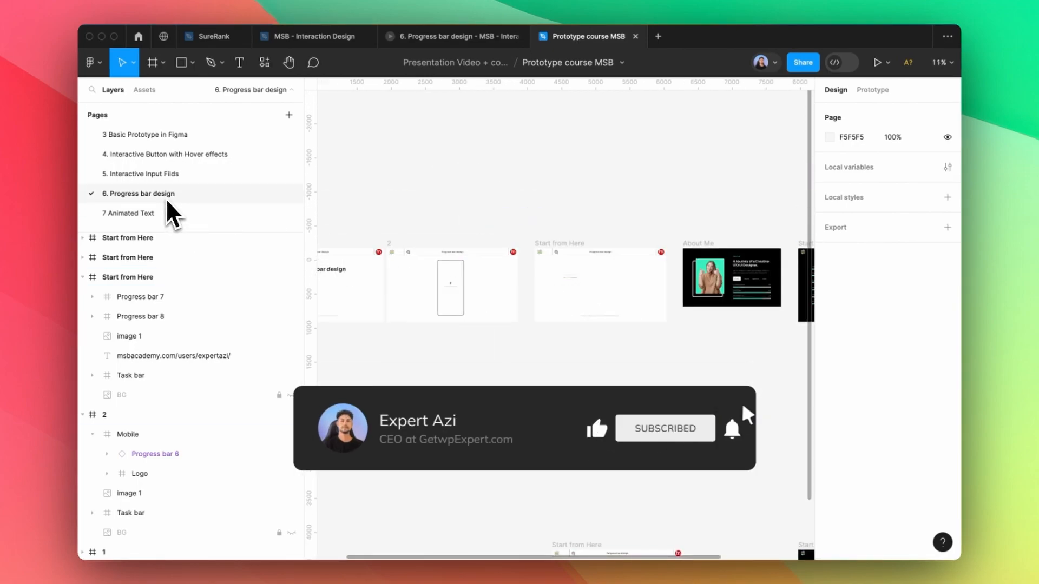
pyautogui.scroll(1, 586, 278)
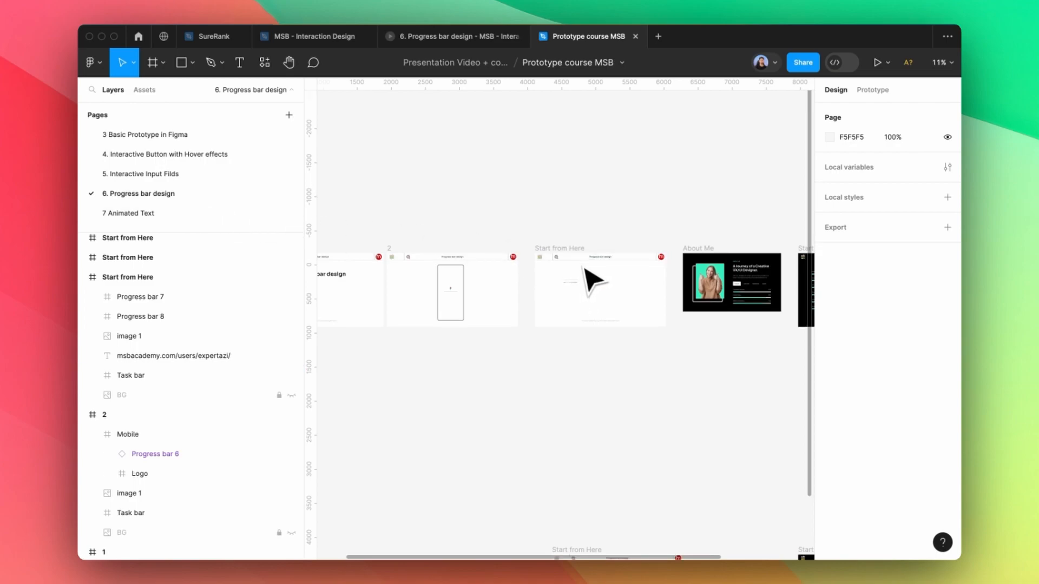
pyautogui.scroll(10, 591, 285)
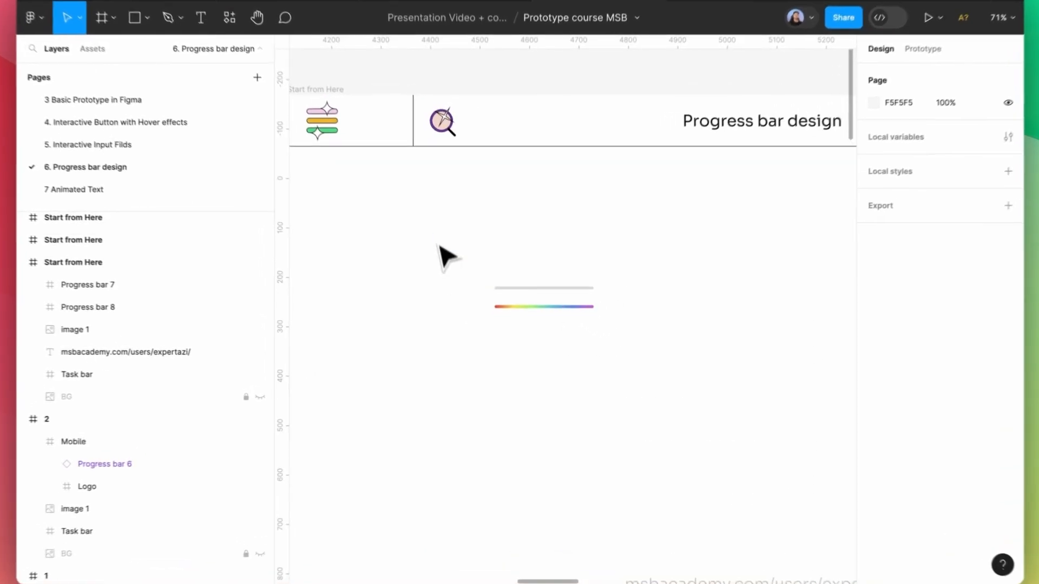
# Combine Progress bar 7 and Progress bar 8 into a two-variant component set, Component 1
pyautogui.moveTo(441, 248); pyautogui.dragTo(686, 376)
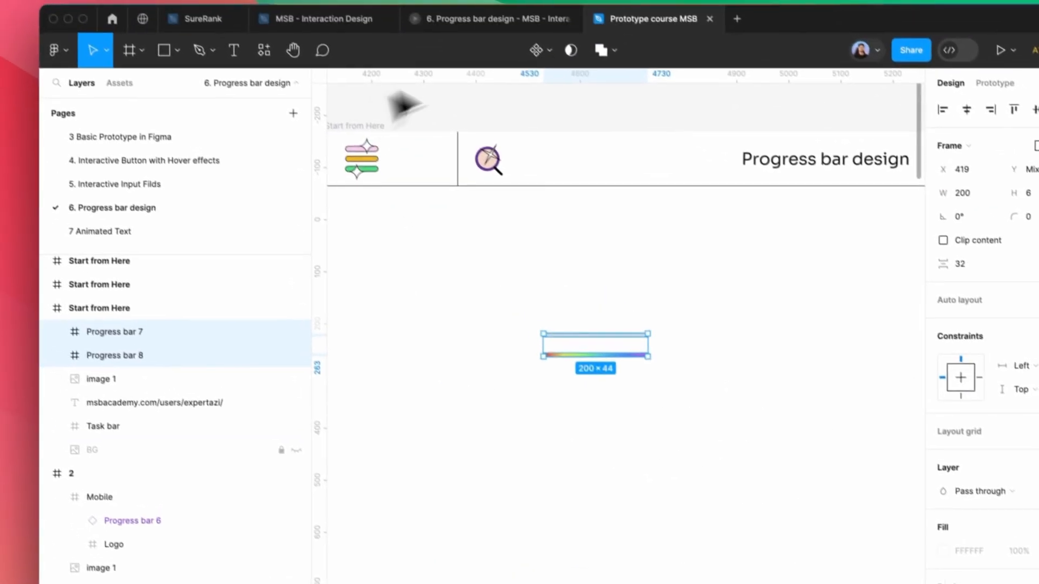
pyautogui.click(498, 3)
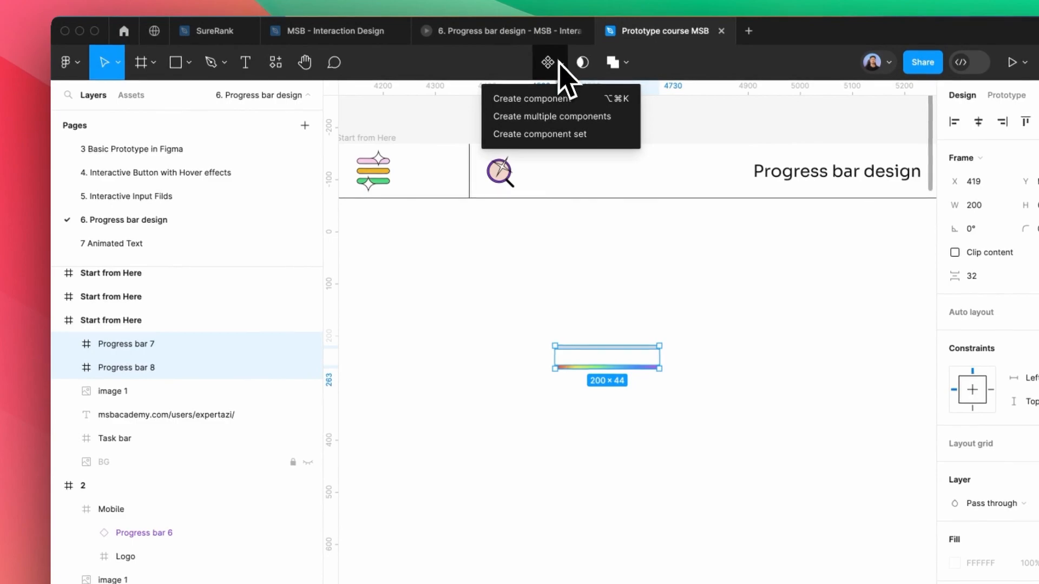
pyautogui.click(549, 135)
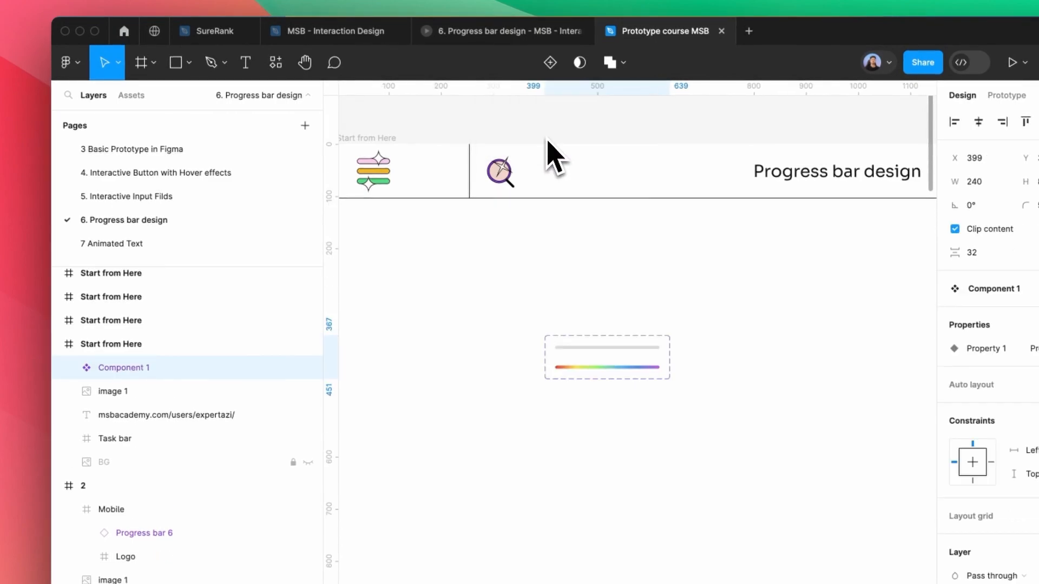
pyautogui.doubleClick(193, 377)
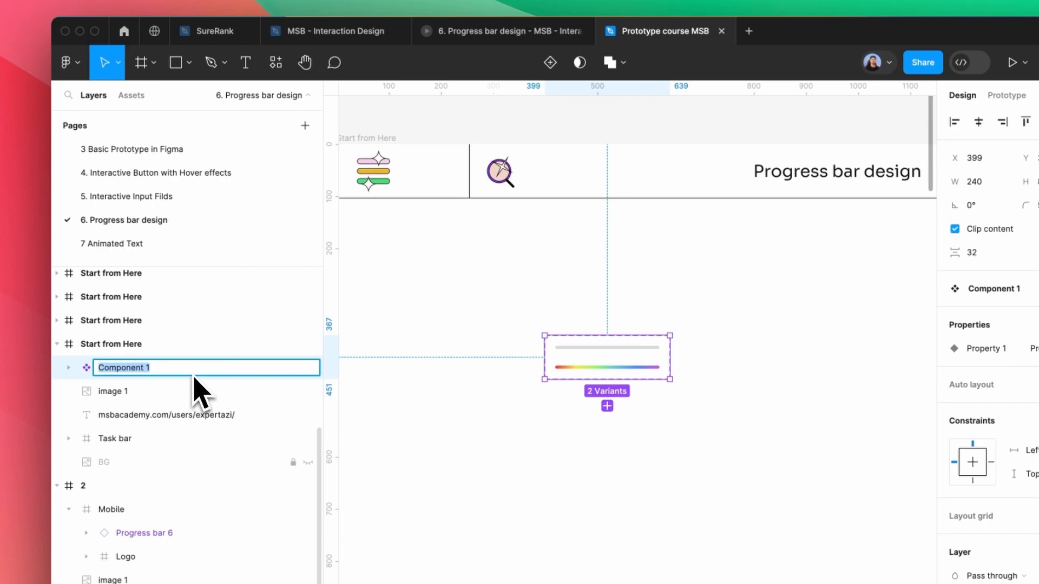
pyautogui.click(746, 425)
# In prototyping, connect the grey Progress bar 7 variant to the rainbow Progress bar 8 variant
pyautogui.scroll(5, 618, 349)
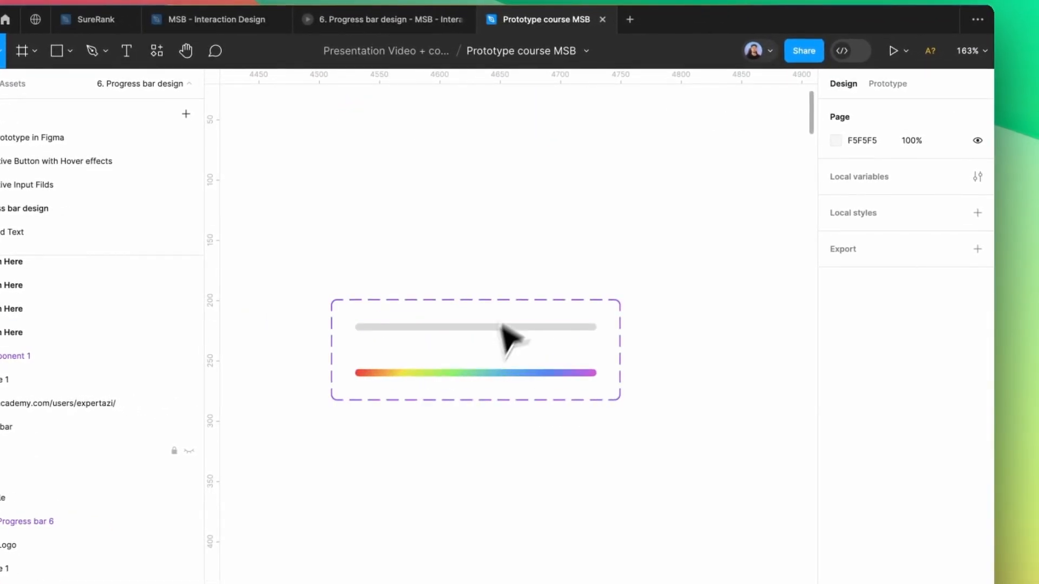
pyautogui.click(887, 84)
pyautogui.scroll(5, 498, 334)
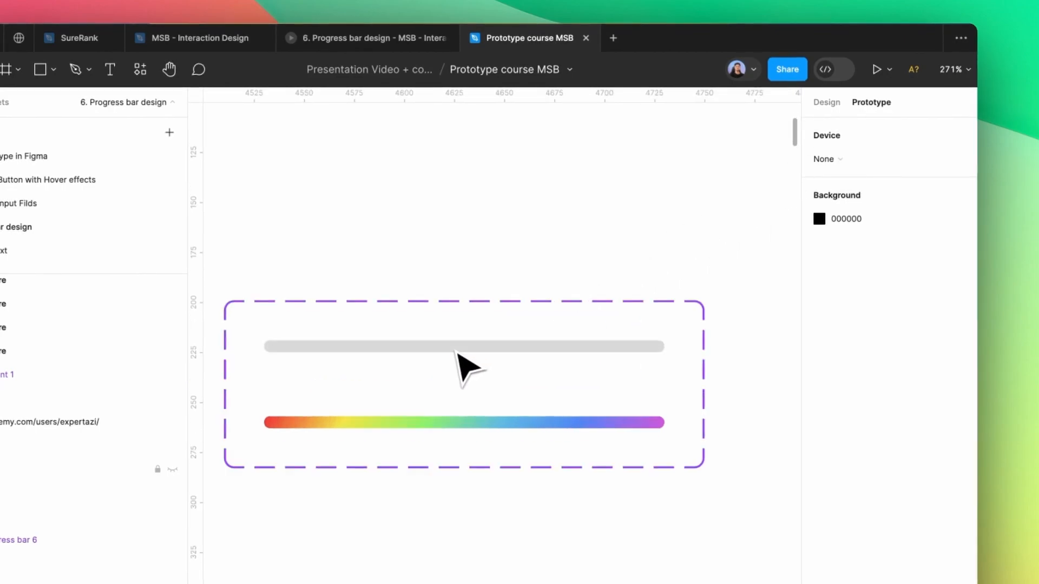
pyautogui.click(456, 351)
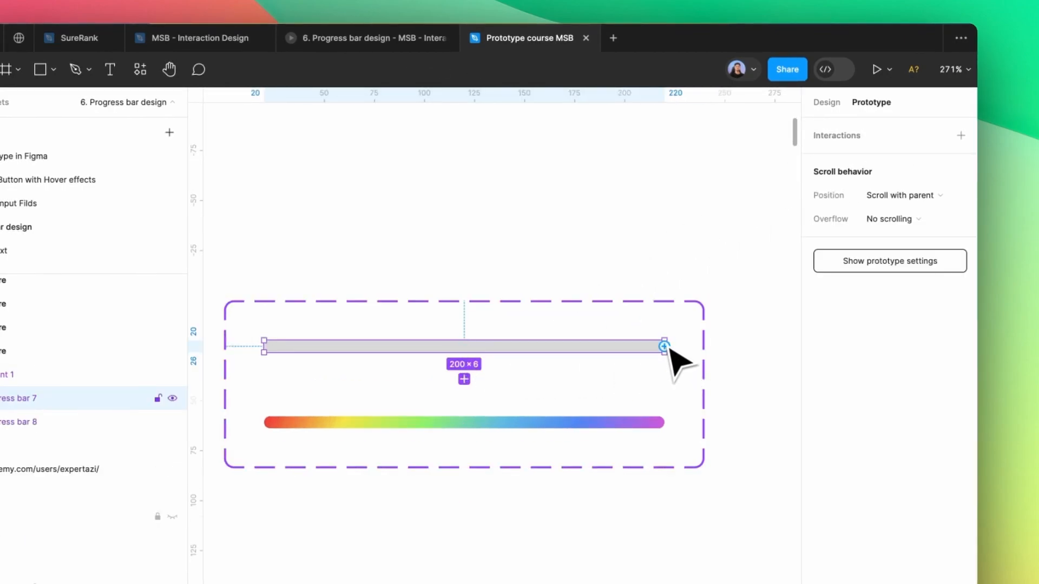
pyautogui.moveTo(665, 346); pyautogui.dragTo(500, 444)
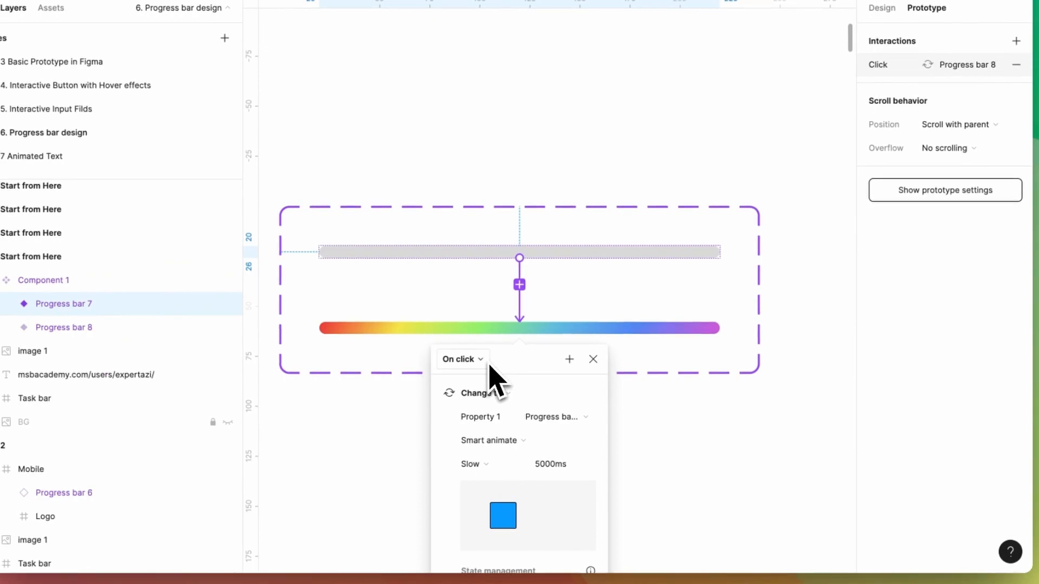
# Set the interaction to After delay 100ms, Smart animate, Slow easing over 5000ms
pyautogui.click(480, 361)
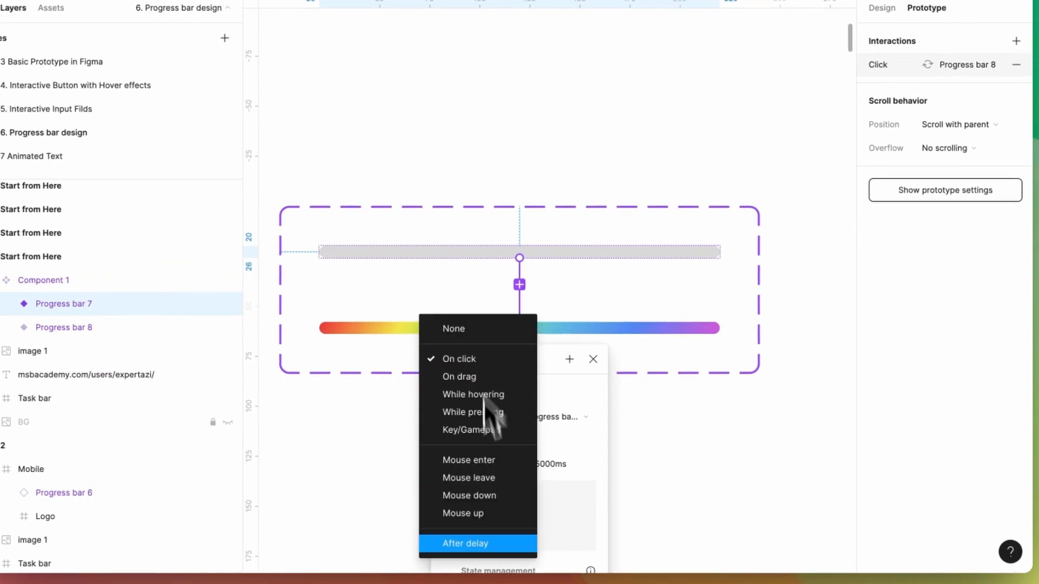
pyautogui.click(501, 545)
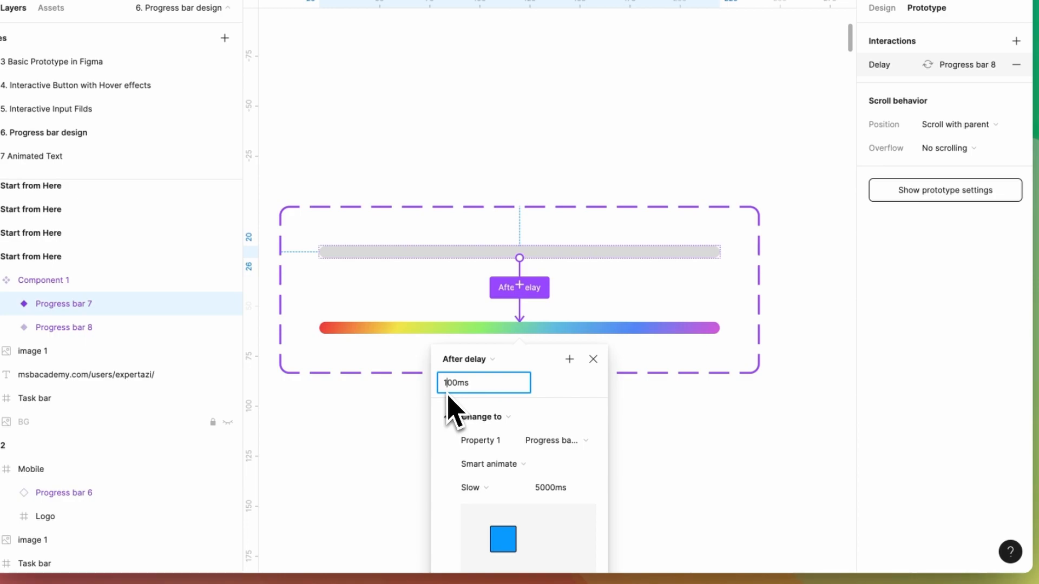
pyautogui.click(496, 459)
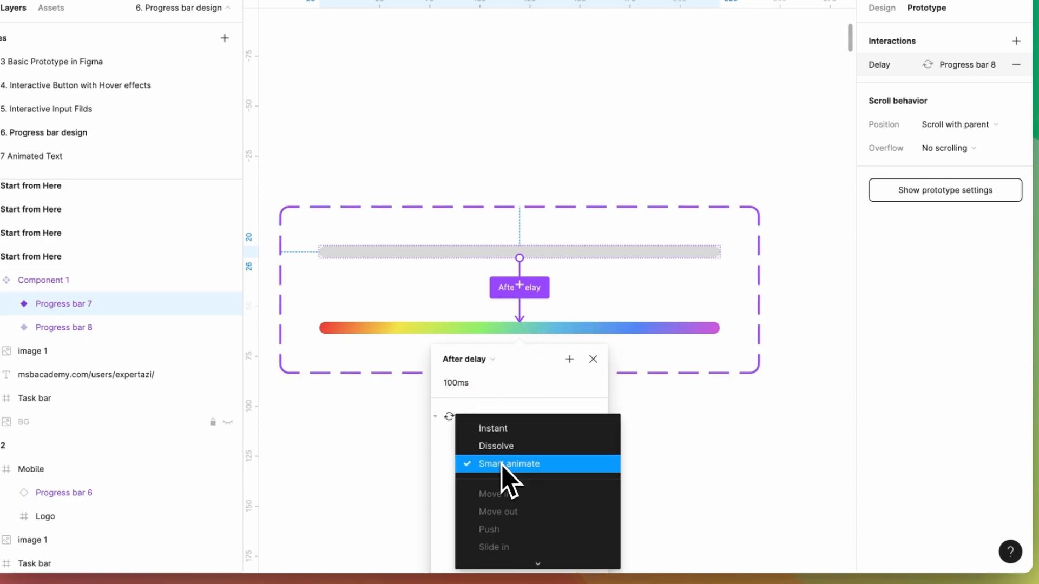
pyautogui.click(506, 465)
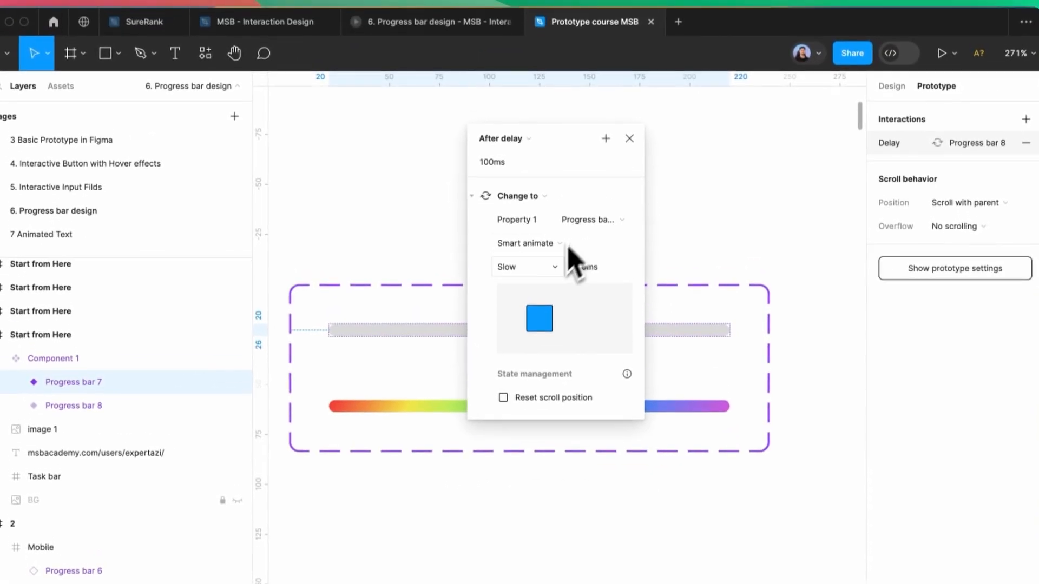
pyautogui.click(470, 487)
pyautogui.click(534, 271)
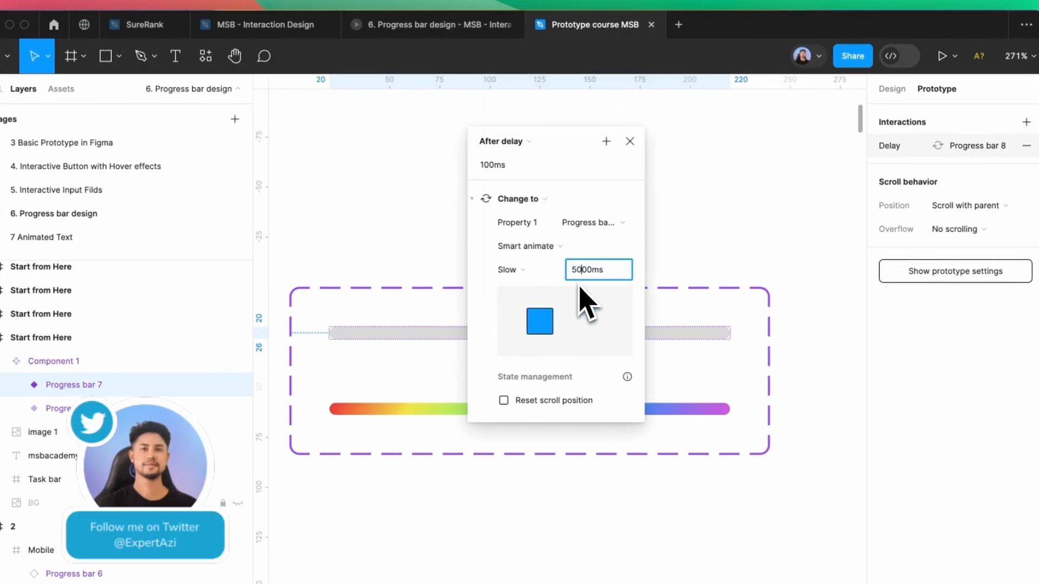
pyautogui.click(639, 149)
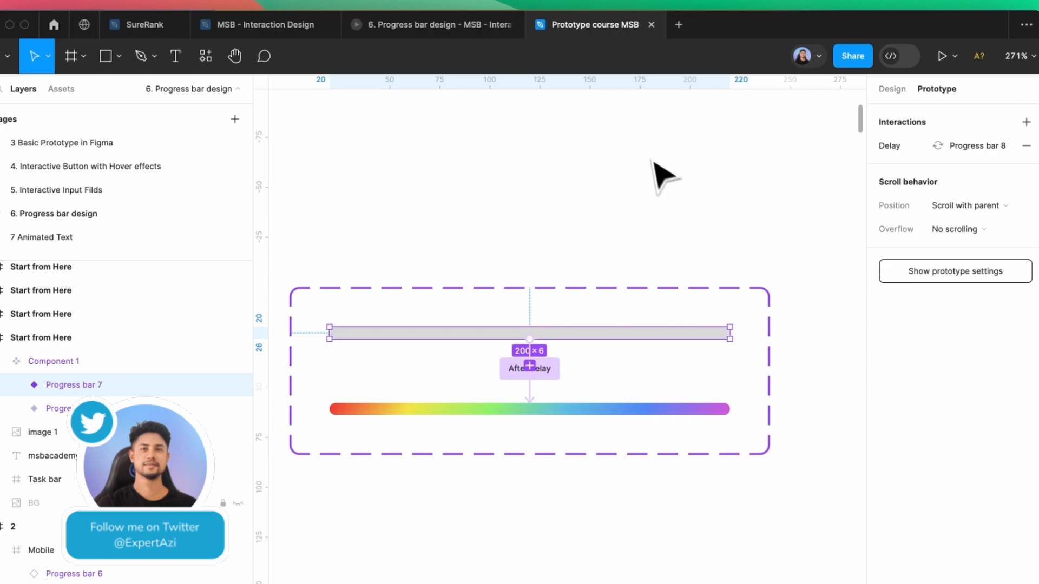
pyautogui.click(721, 239)
pyautogui.scroll(-10, 719, 283)
# Delete a misplaced Component 1 instance and the old Progress bar 6 inside the Mobile frame
pyautogui.hscroll(-5, 541, 244)
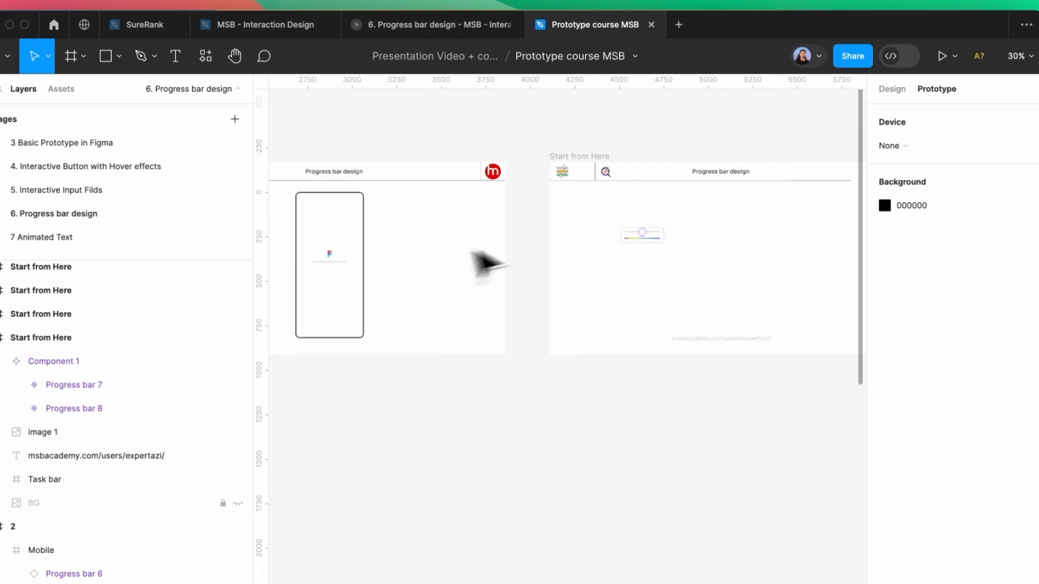
pyautogui.click(265, 79)
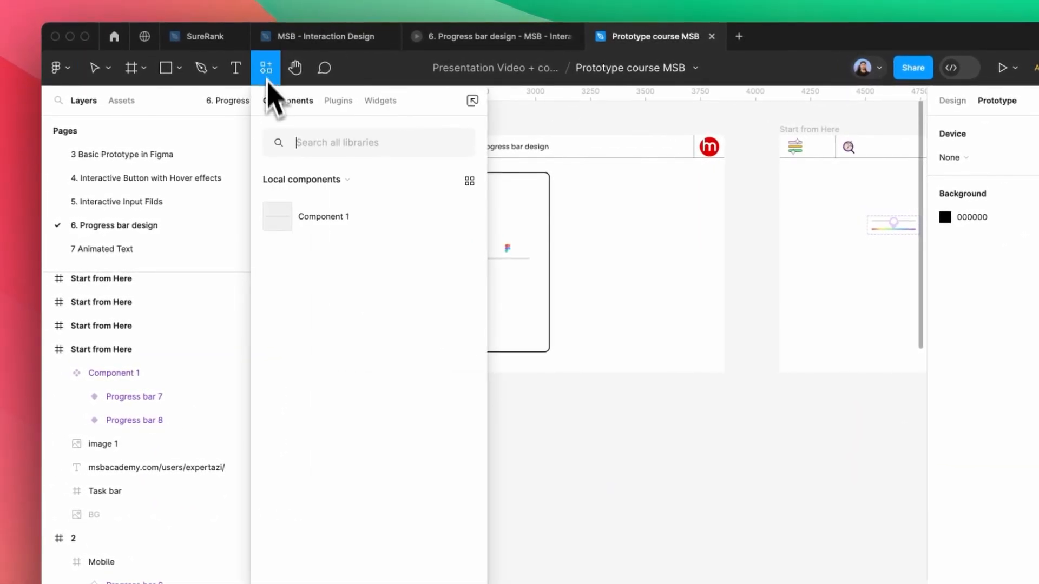
pyautogui.moveTo(301, 199); pyautogui.dragTo(619, 264)
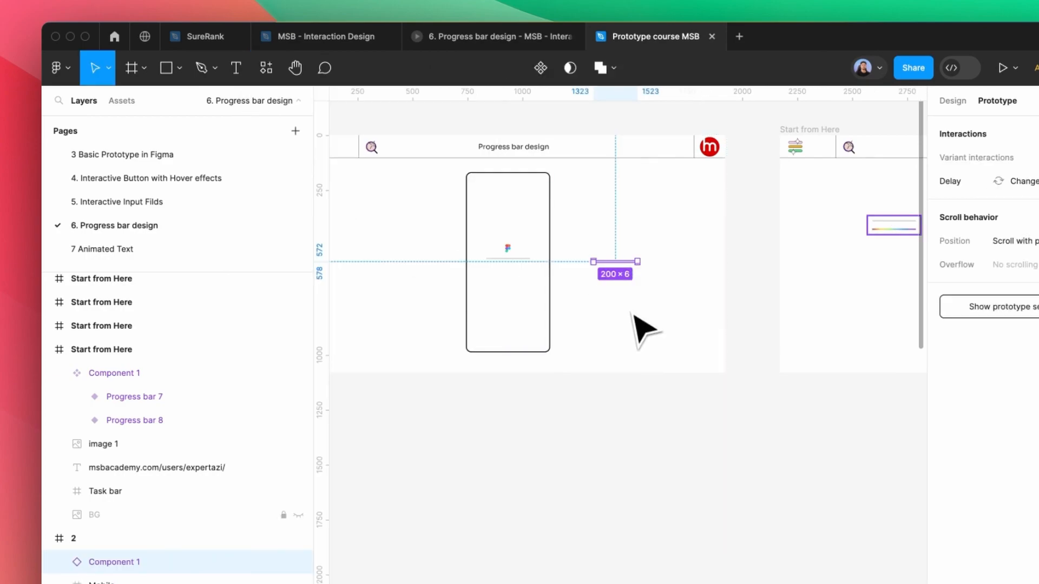
pyautogui.press('Delete')
pyautogui.scroll(5, 462, 257)
pyautogui.click(579, 276)
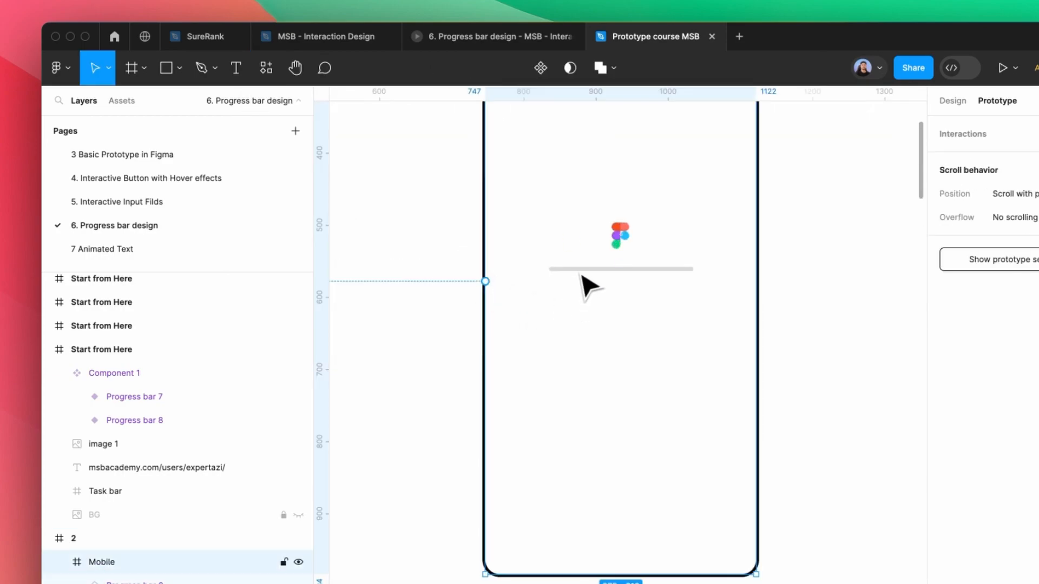
pyautogui.click(584, 273)
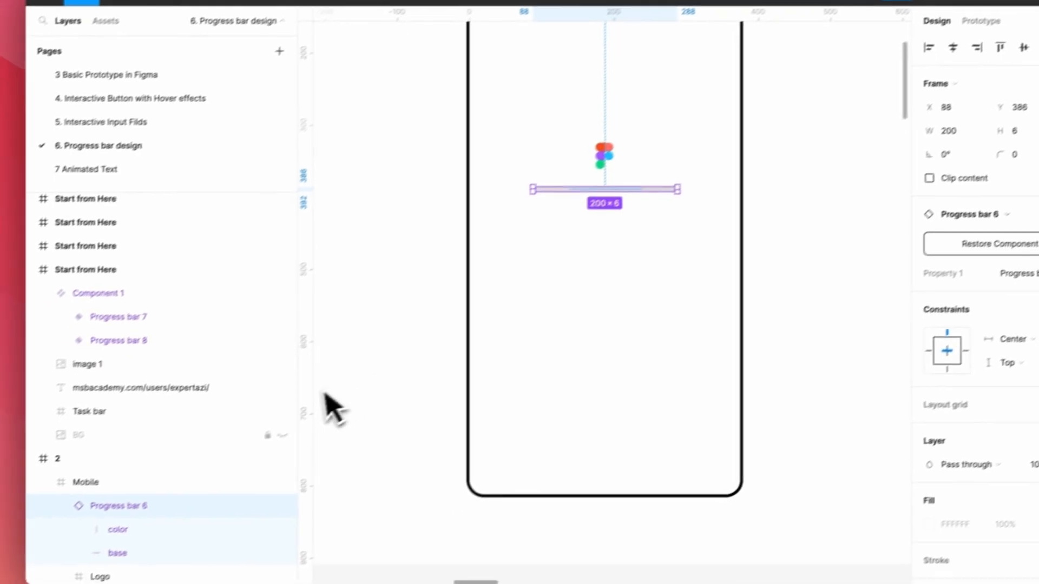
pyautogui.press('Delete')
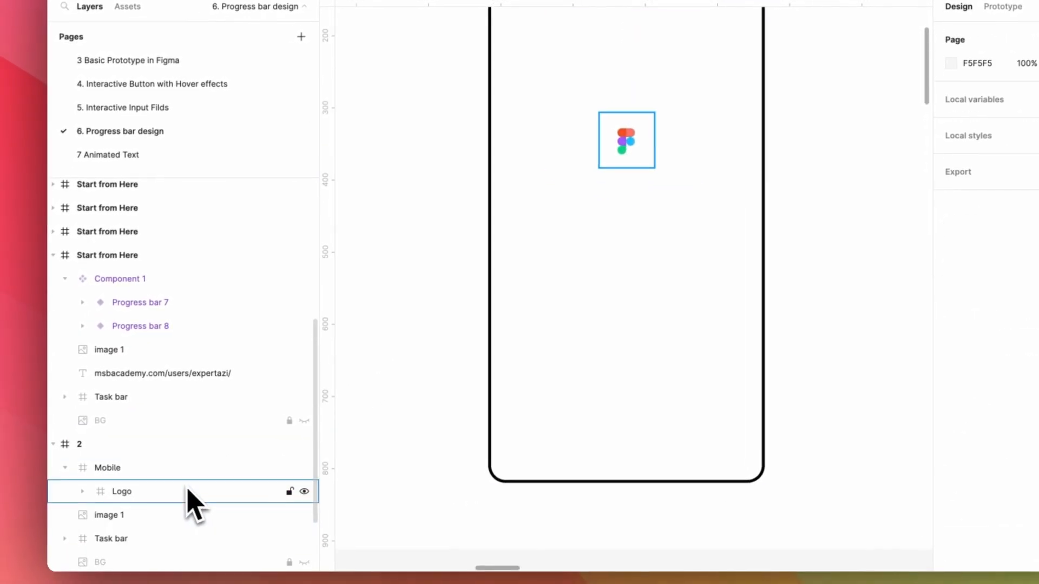
# Paste a Component 1 instance into Mobile and position it just below the logo
pyautogui.click(167, 470)
pyautogui.press('super+v')
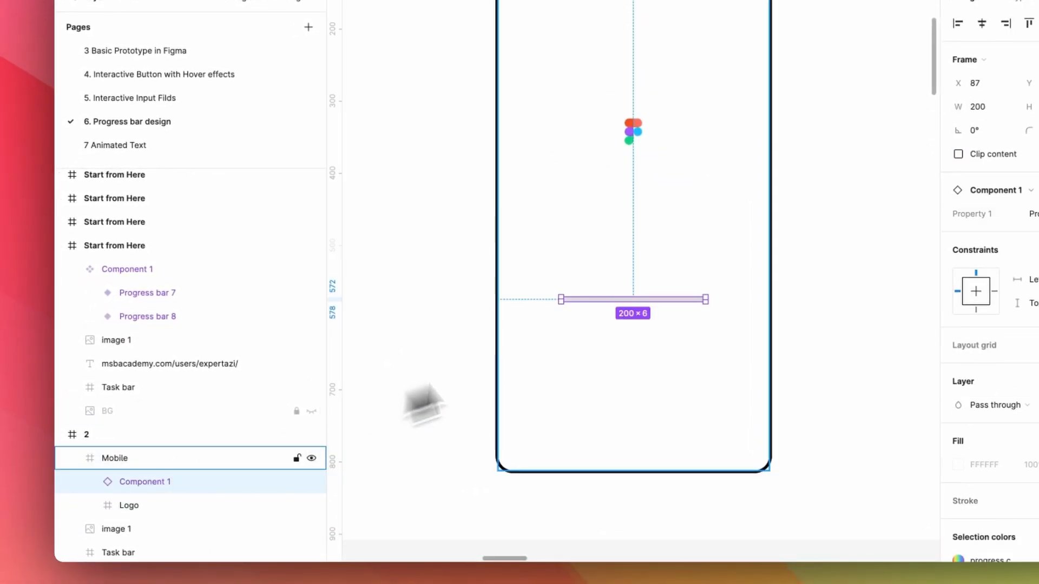
pyautogui.moveTo(634, 307); pyautogui.dragTo(640, 220)
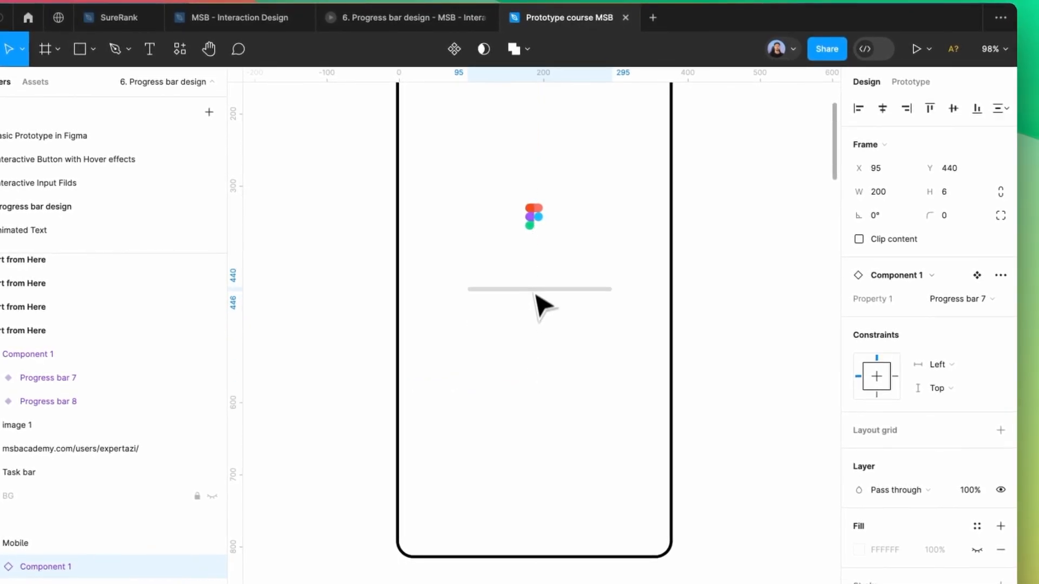
pyautogui.moveTo(534, 294); pyautogui.dragTo(533, 259)
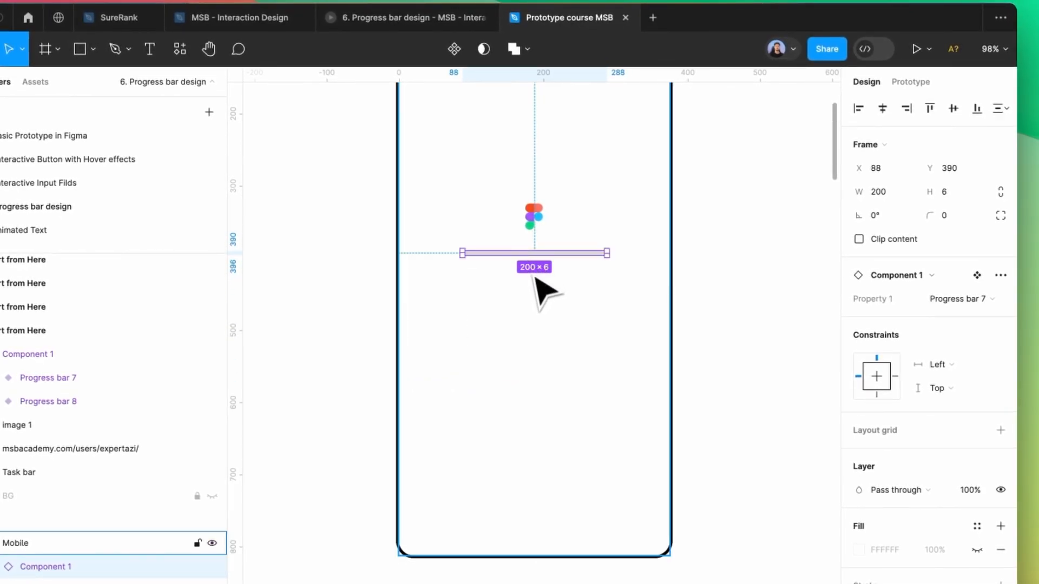
# Present the 1920×1080 desktop frame to watch the bar fill with rainbow
pyautogui.scroll(-5, 535, 279)
pyautogui.click(399, 190)
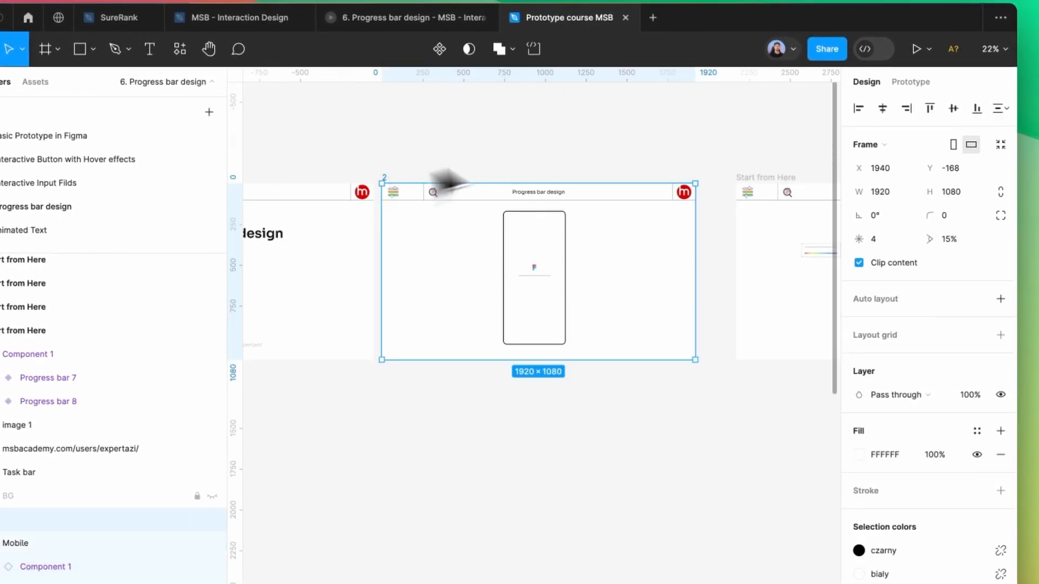
pyautogui.click(928, 49)
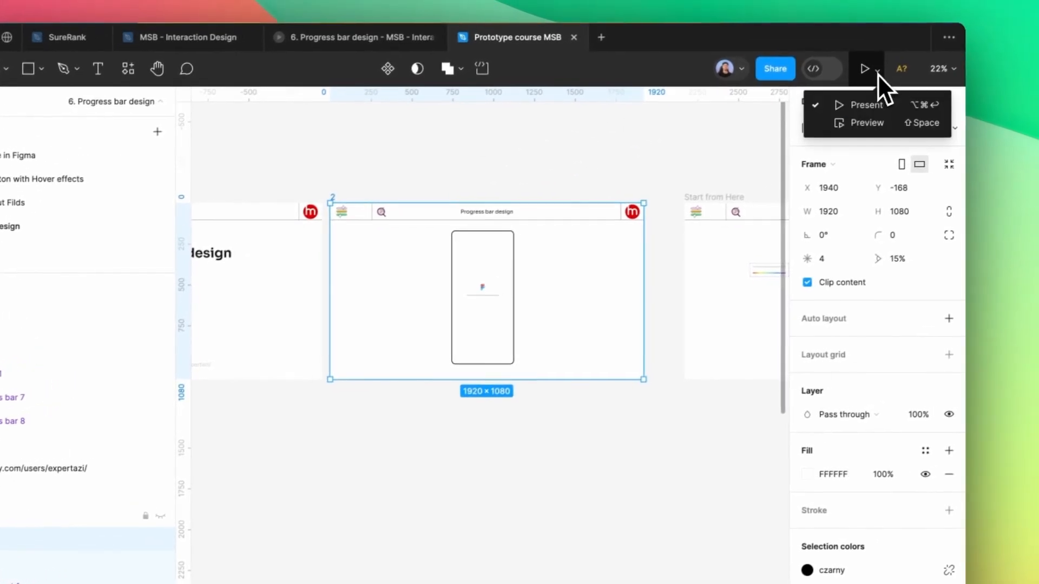
pyautogui.click(865, 106)
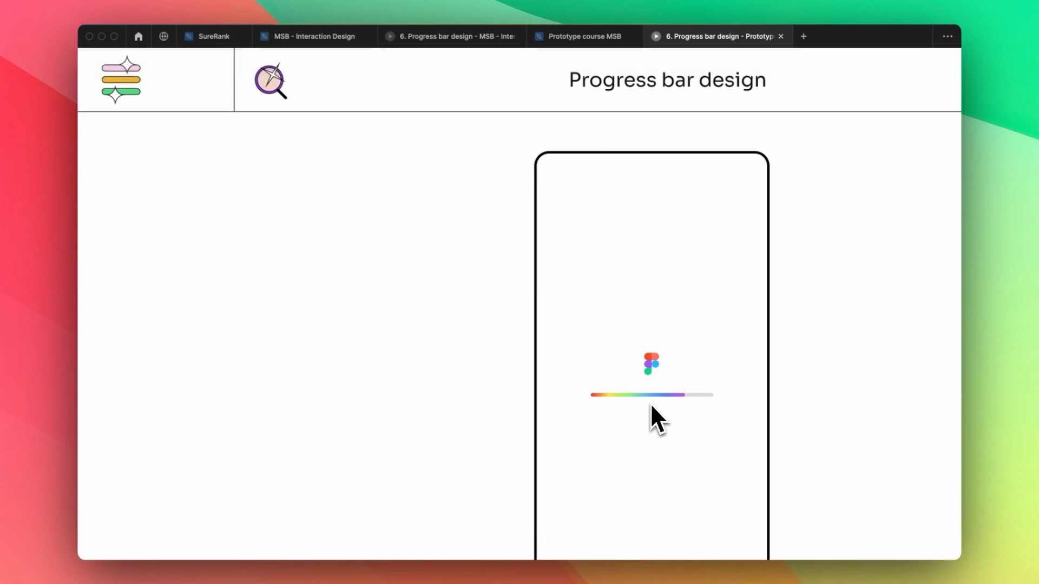
# Close the presentation and zoom in on the dark frame's Transparency Services bars
pyautogui.click(781, 36)
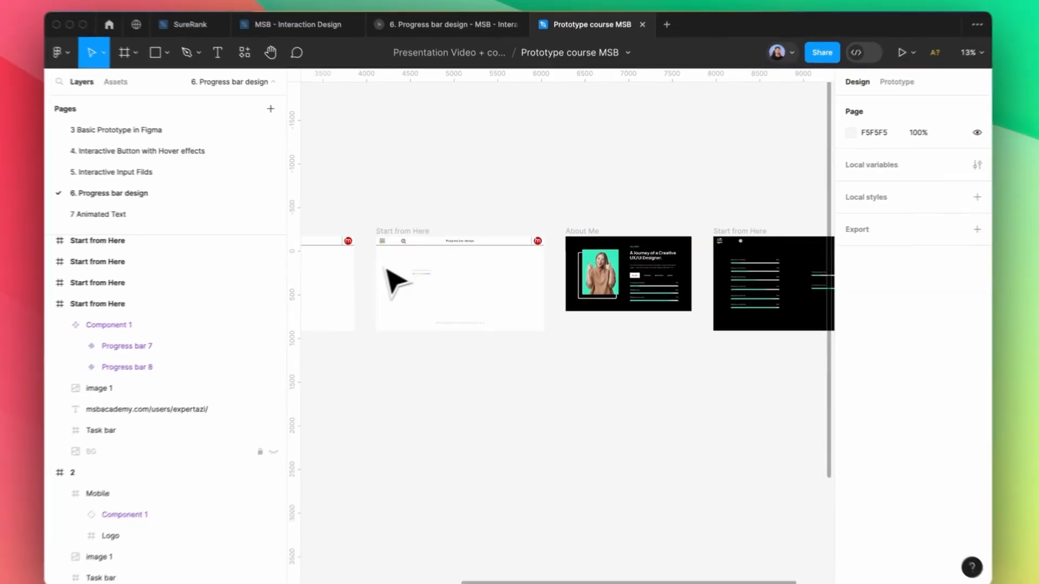
pyautogui.scroll(5, 755, 274)
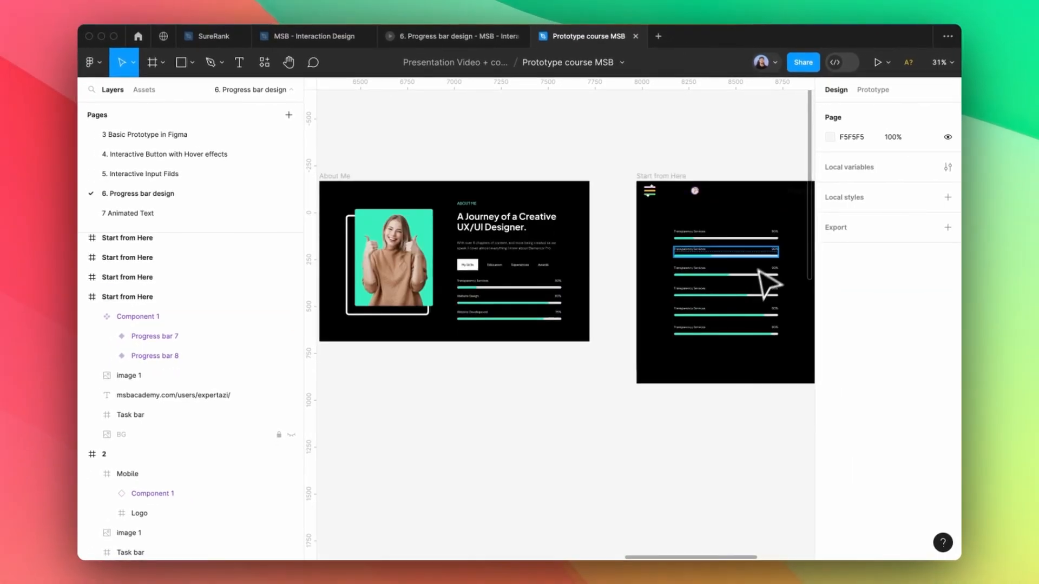
pyautogui.scroll(3, 757, 270)
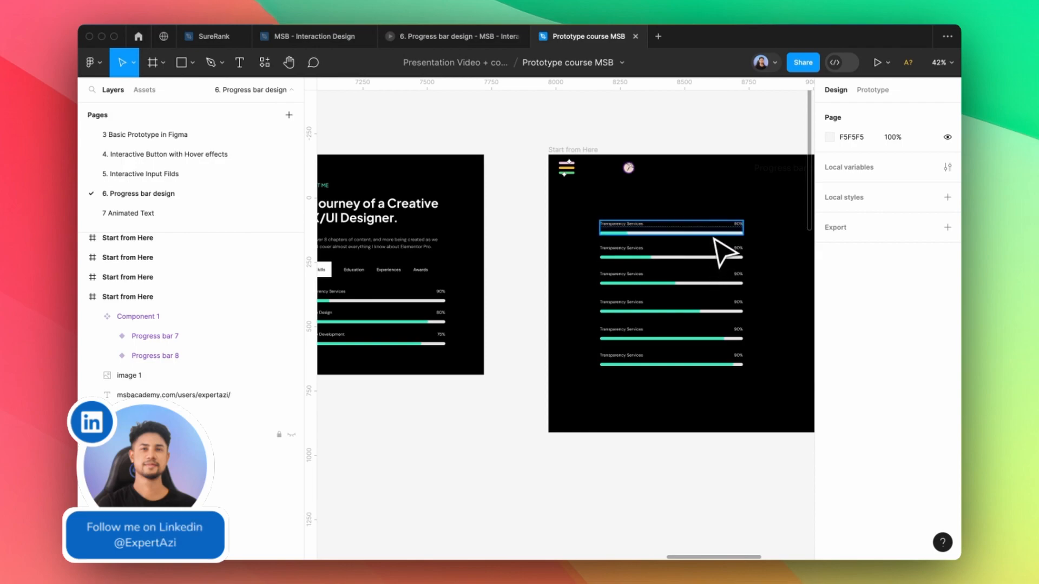
pyautogui.scroll(-2, 490, 261)
pyautogui.scroll(-4, 703, 270)
pyautogui.scroll(8, 769, 271)
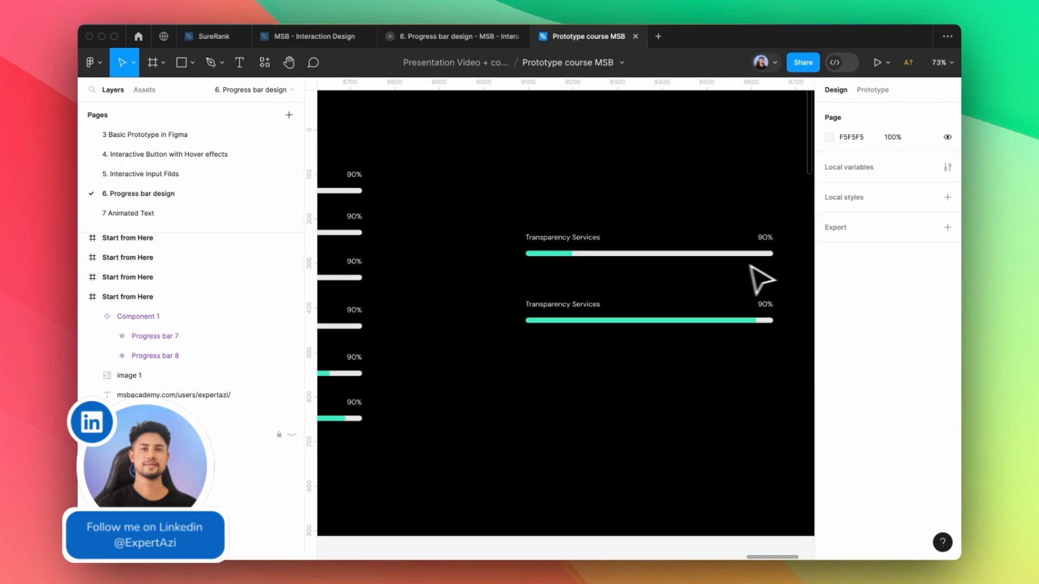
# Select both Transparency Services progress bars together
pyautogui.click(667, 254)
pyautogui.click(715, 386)
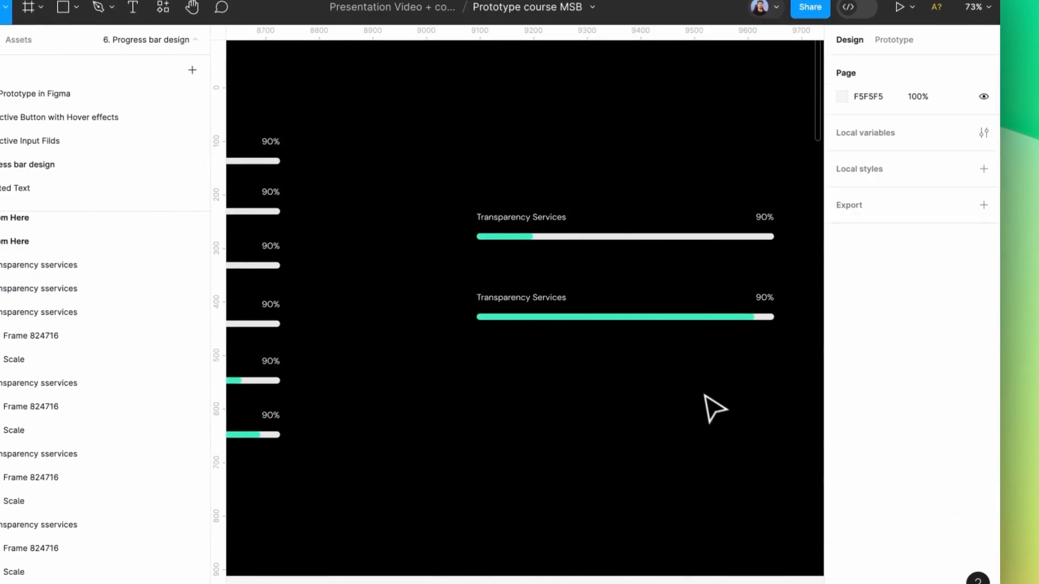
pyautogui.moveTo(732, 461); pyautogui.dragTo(507, 162)
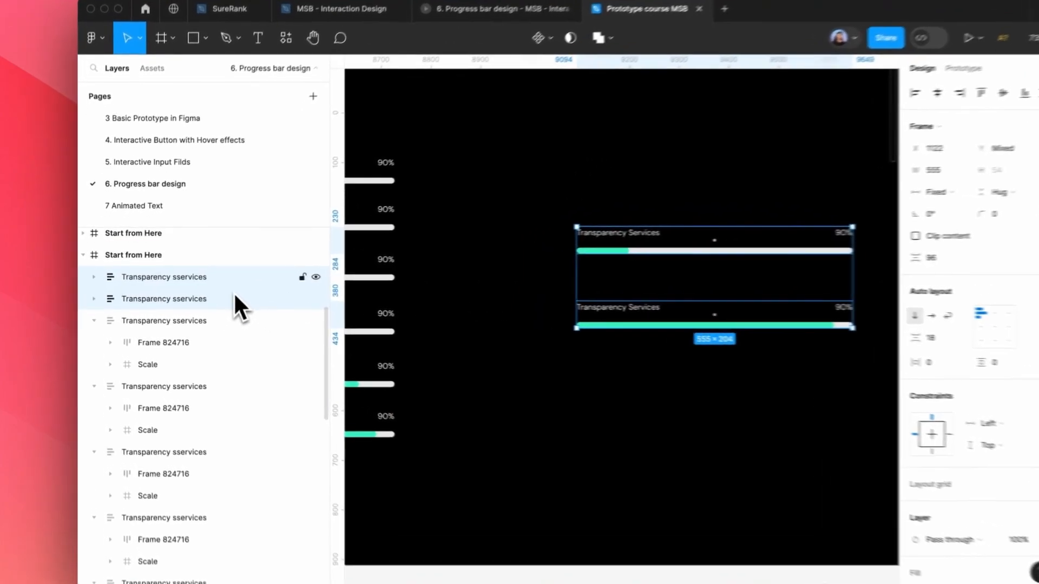
# Rename a spare bar layer to 'Transparency sservices 3'
pyautogui.doubleClick(216, 279)
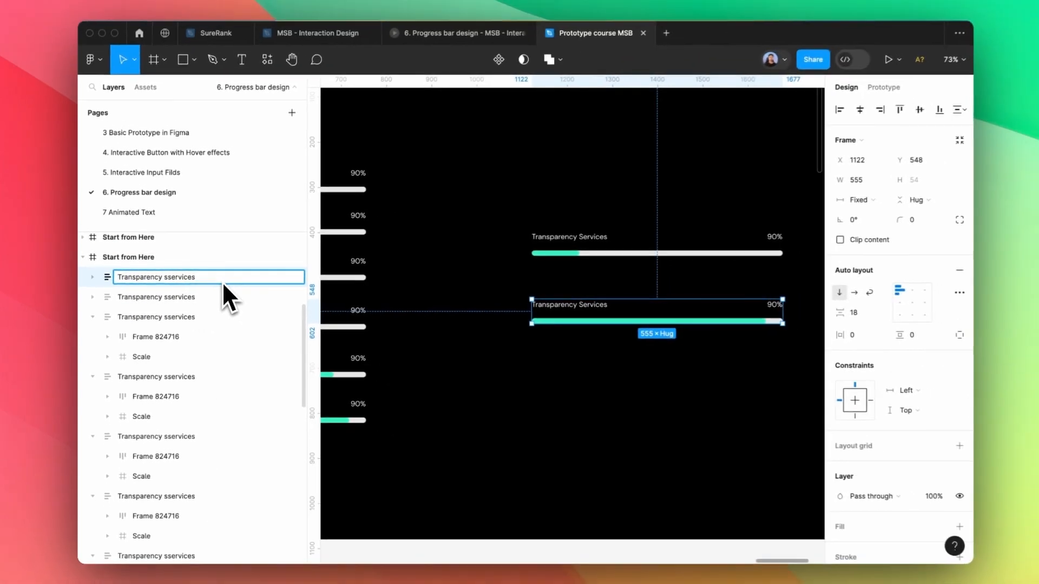
pyautogui.write('3')
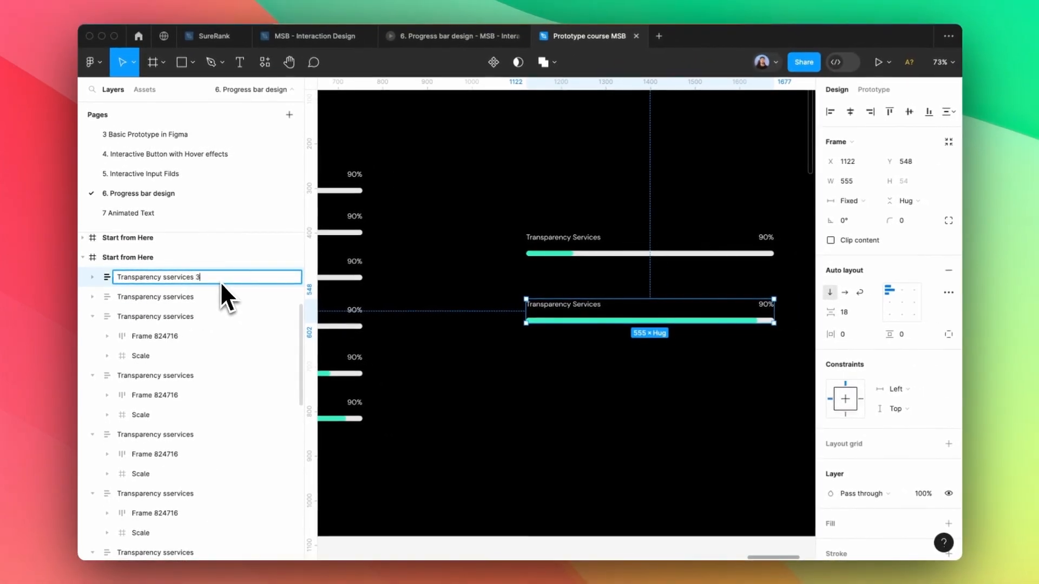
pyautogui.press('Return')
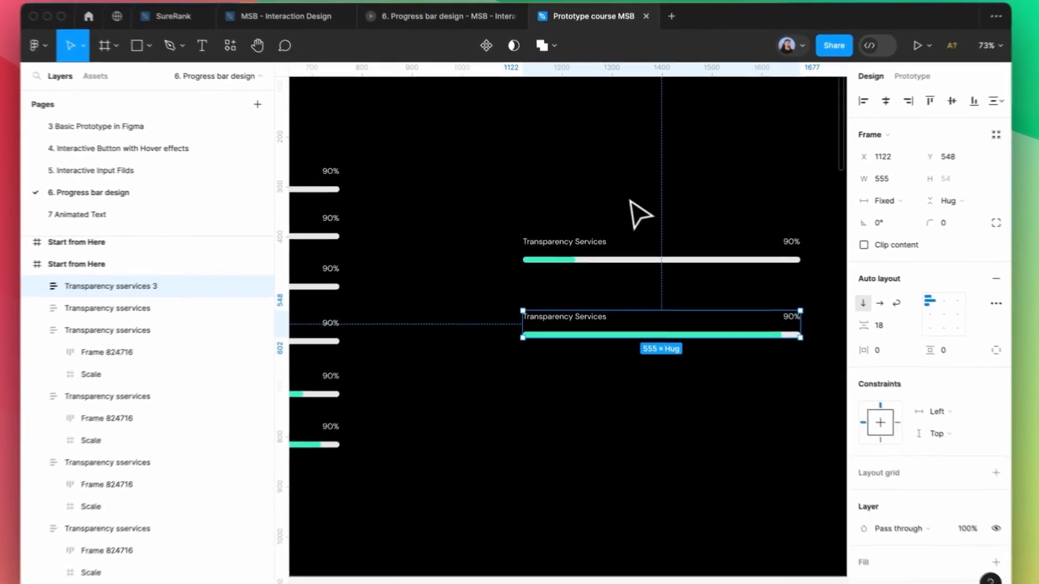
pyautogui.click(640, 214)
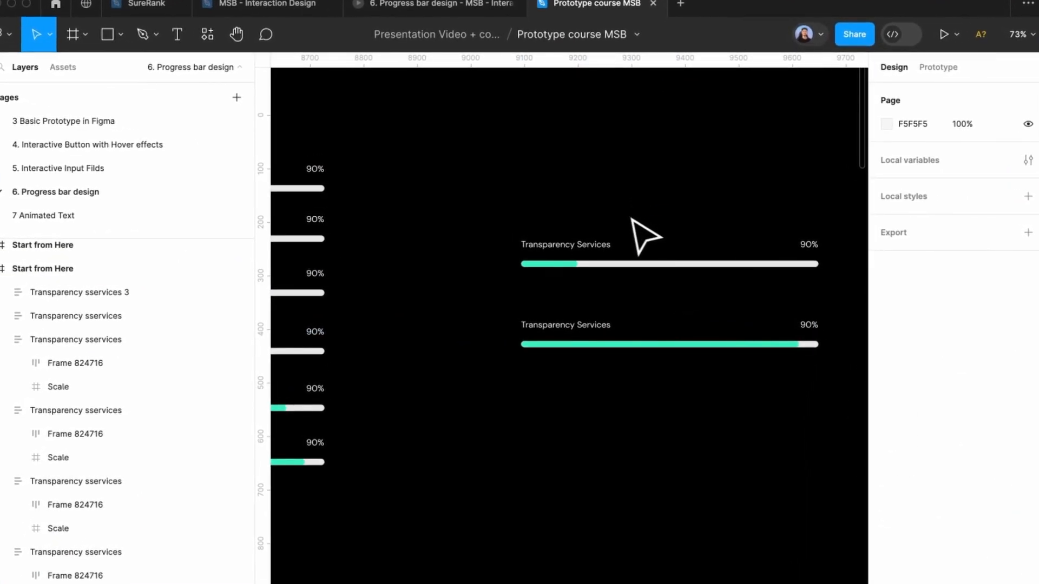
# Select all six stacked progress bars in the dark frame
pyautogui.keyDown('ctrl'); pyautogui.scroll(-5, 703, 237); pyautogui.keyUp('ctrl')
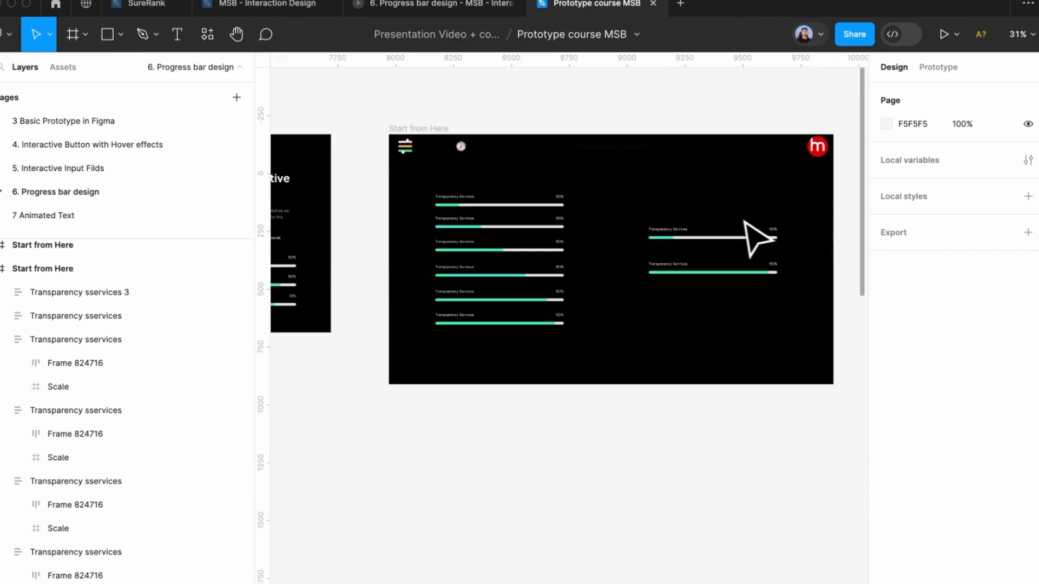
pyautogui.keyDown('ctrl'); pyautogui.scroll(3, 460, 216); pyautogui.keyUp('ctrl')
pyautogui.click(461, 195)
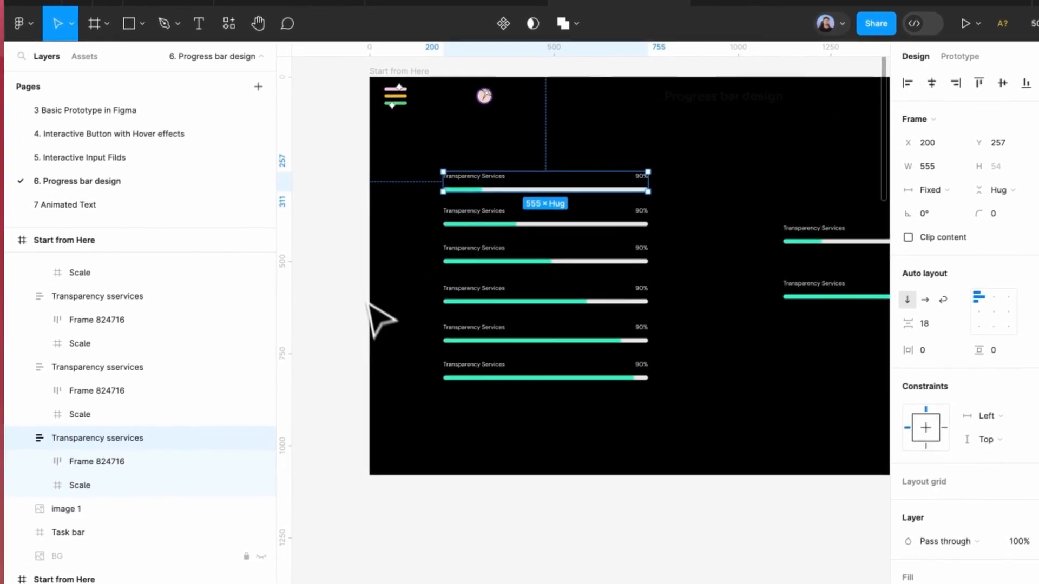
pyautogui.click(407, 185)
pyautogui.moveTo(414, 144); pyautogui.dragTo(668, 417)
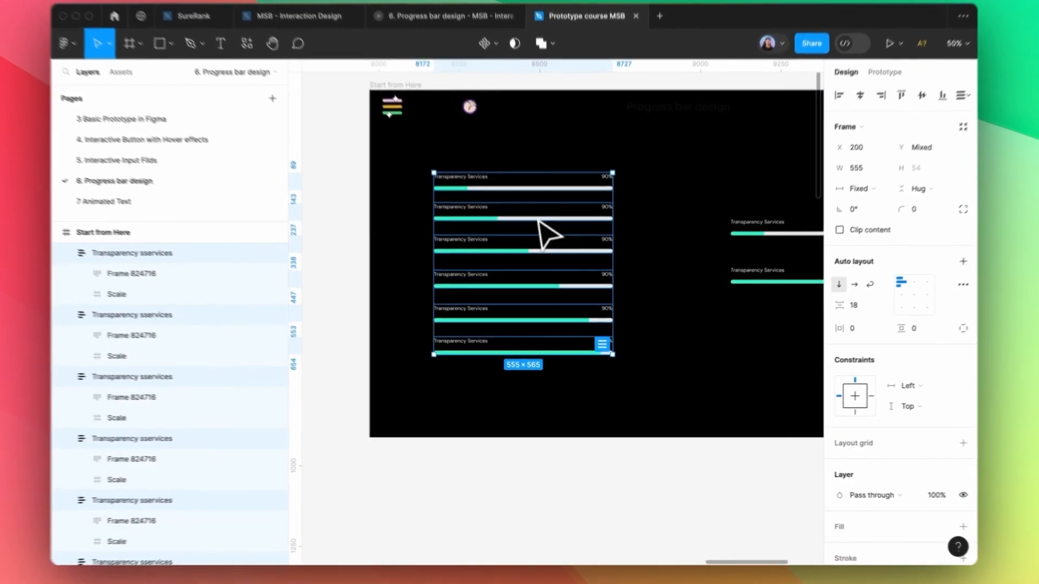
pyautogui.rightClick(550, 245)
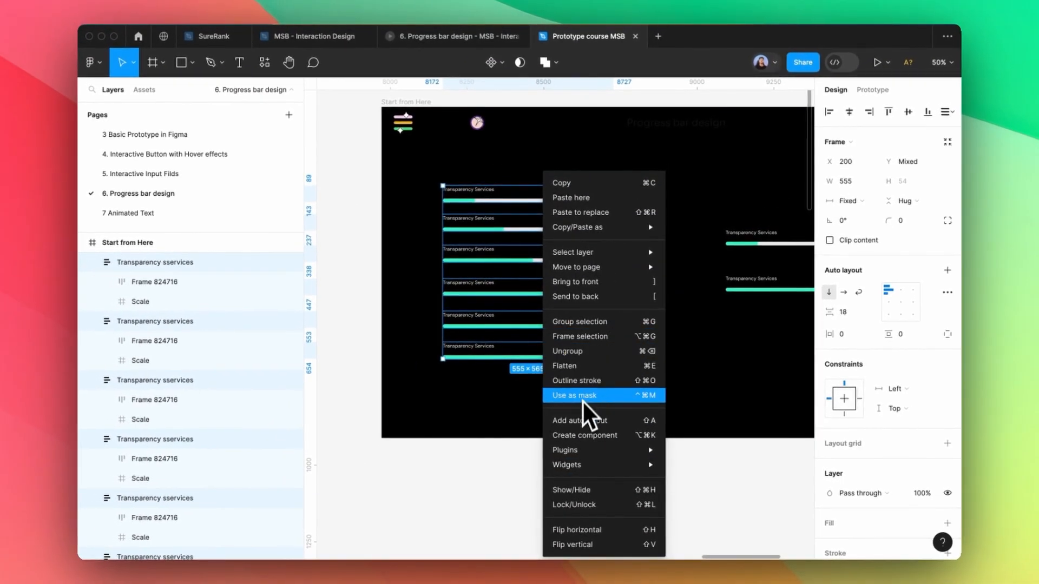
pyautogui.moveTo(579, 450)
pyautogui.press('Escape')
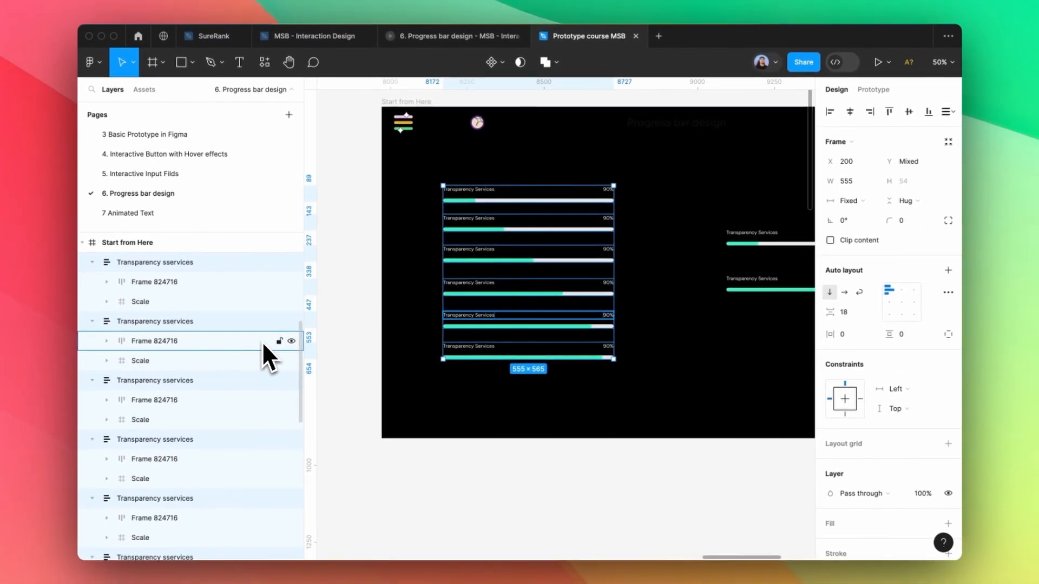
# Batch-rename the six bars with '$nn $&' to 01–06 Transparency sservices, then reselect them
pyautogui.press('super+r')
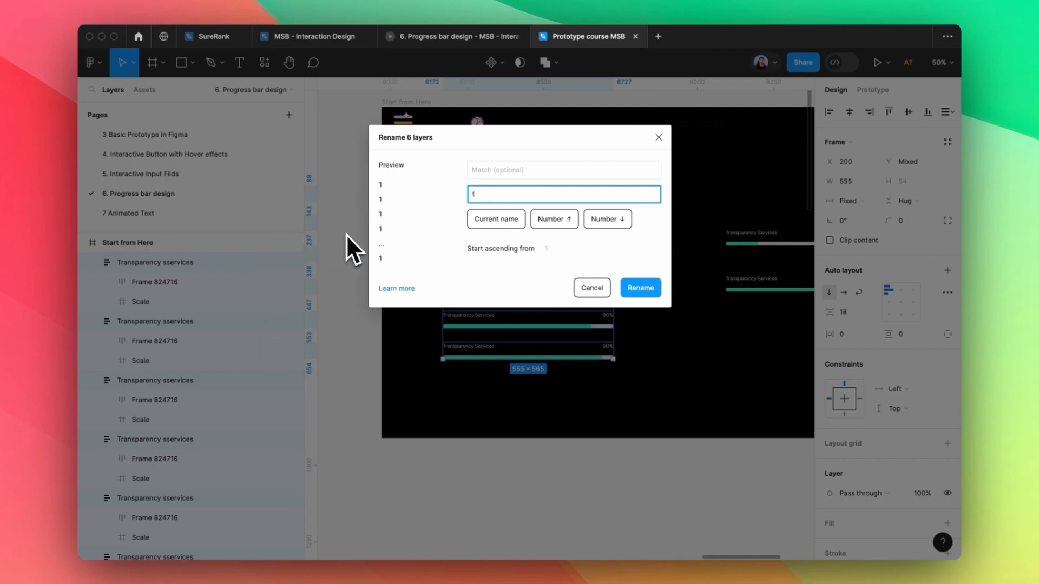
pyautogui.press('BackSpace')
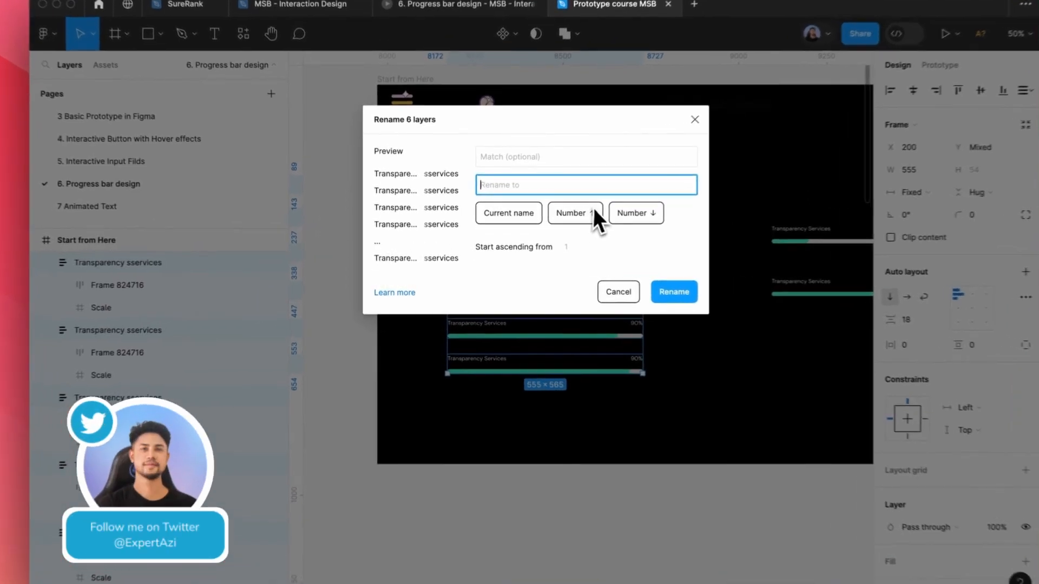
pyautogui.click(556, 220)
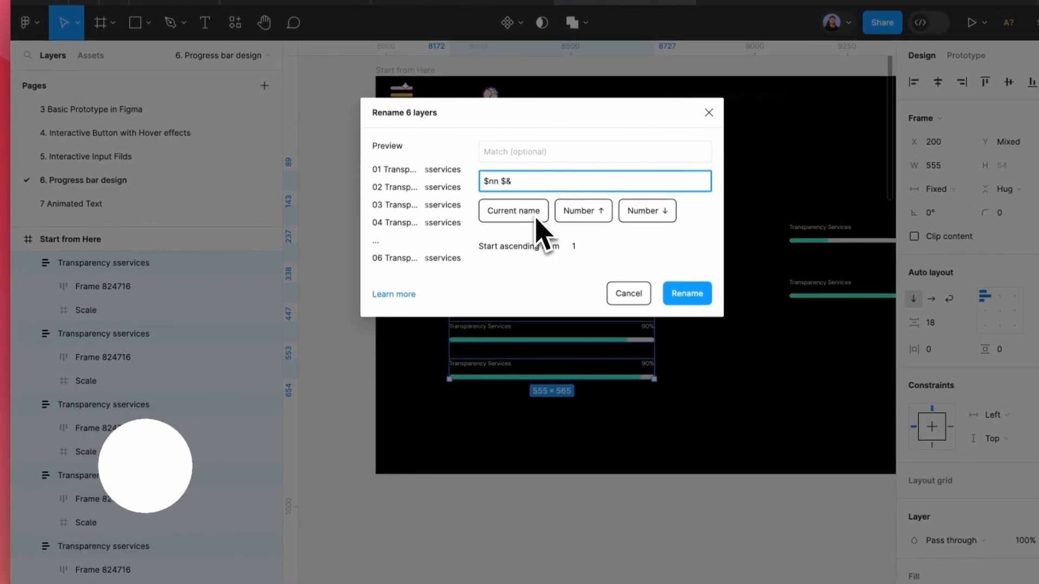
pyautogui.click(686, 293)
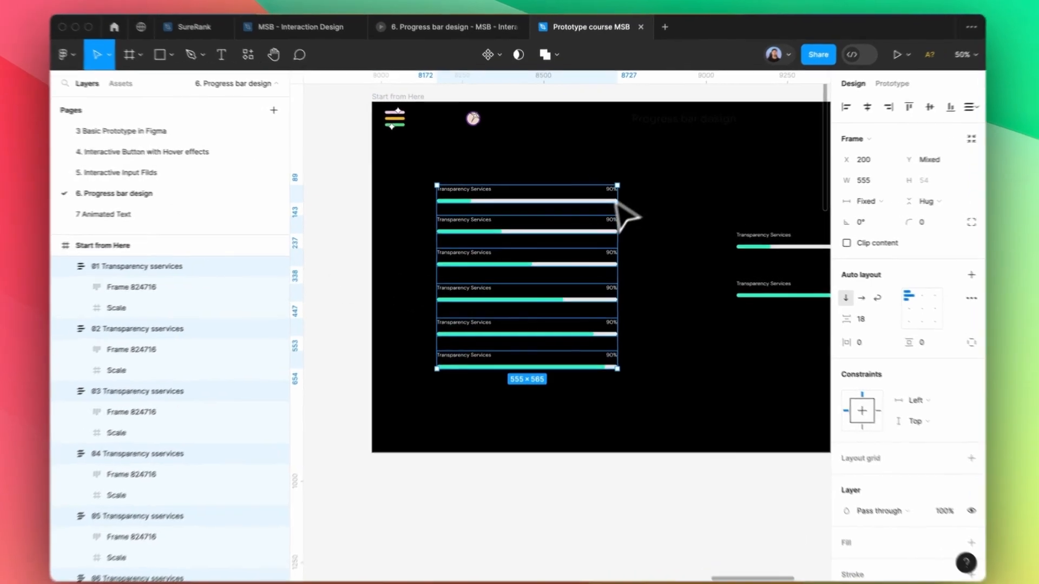
pyautogui.click(649, 195)
pyautogui.moveTo(668, 167); pyautogui.dragTo(412, 436)
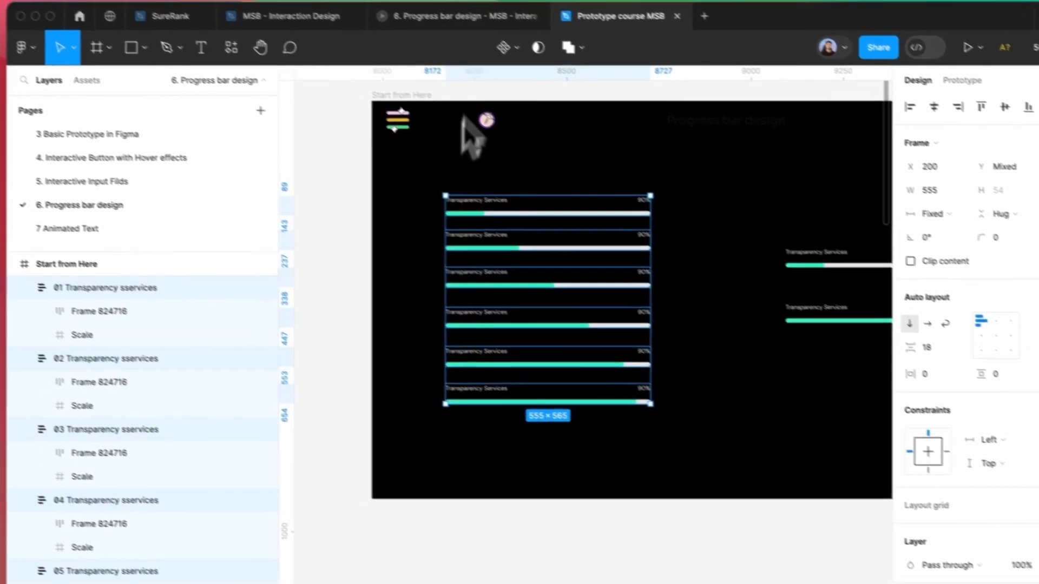
pyautogui.click(545, 71)
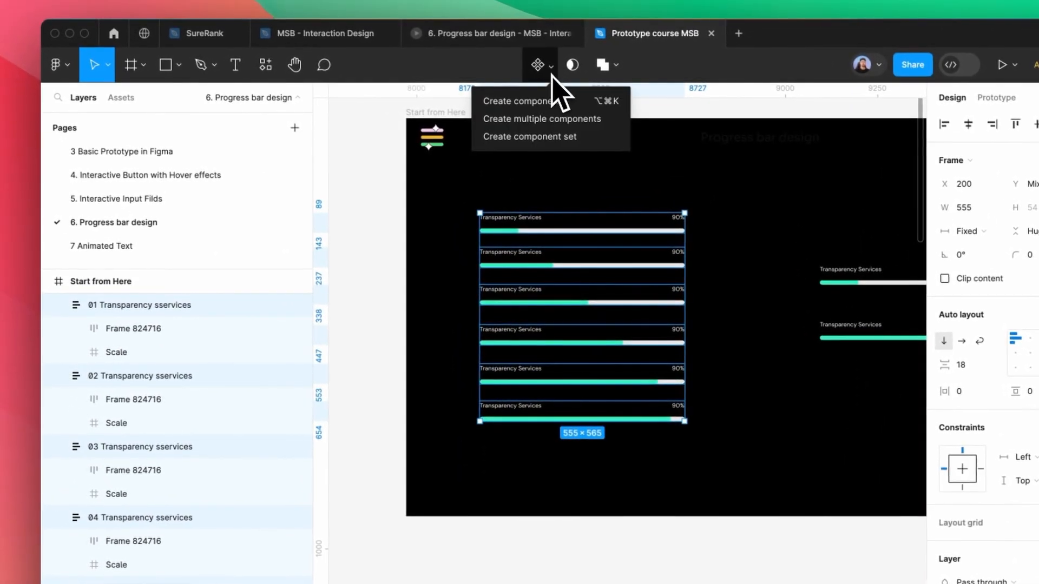
# Make the six bars a component set and connect variant 06 to variant 05
pyautogui.click(548, 137)
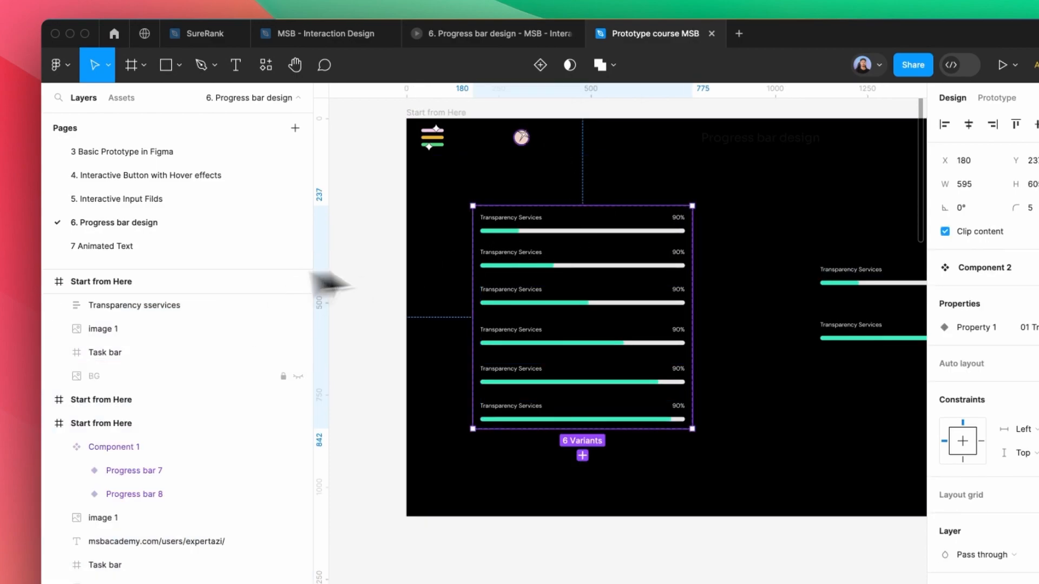
pyautogui.click(532, 230)
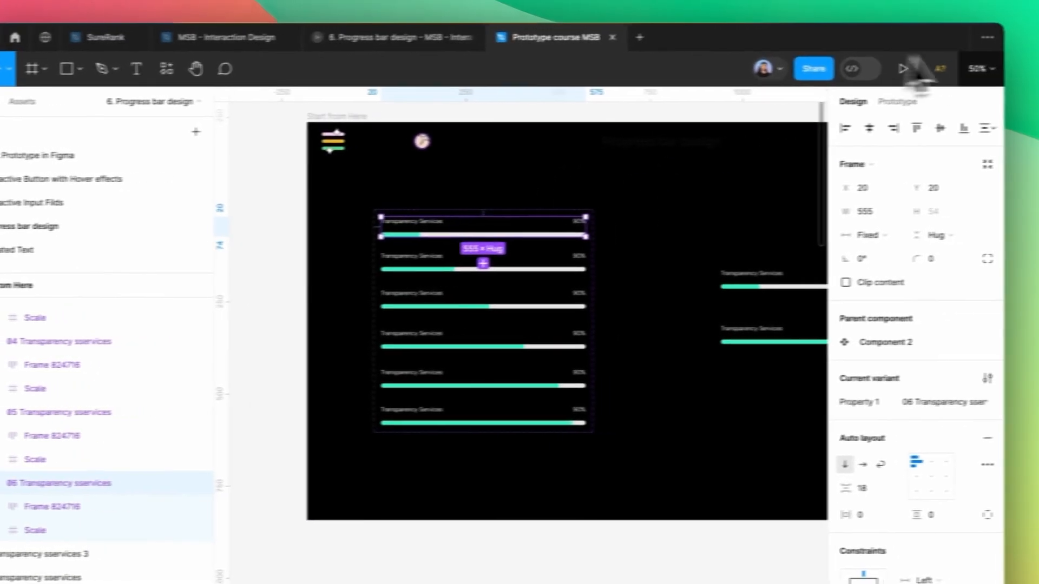
pyautogui.click(897, 101)
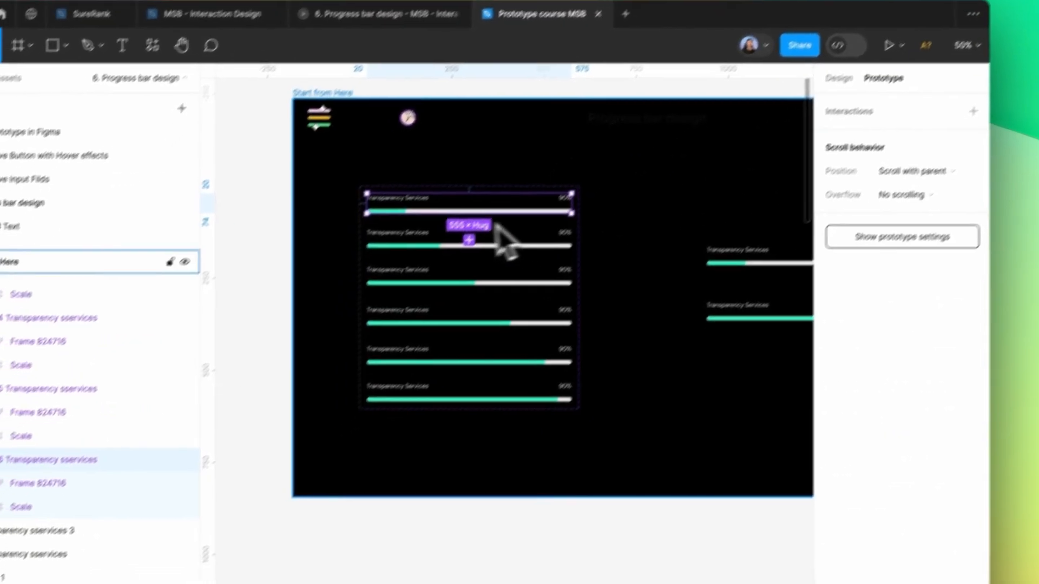
pyautogui.scroll(5, 517, 249)
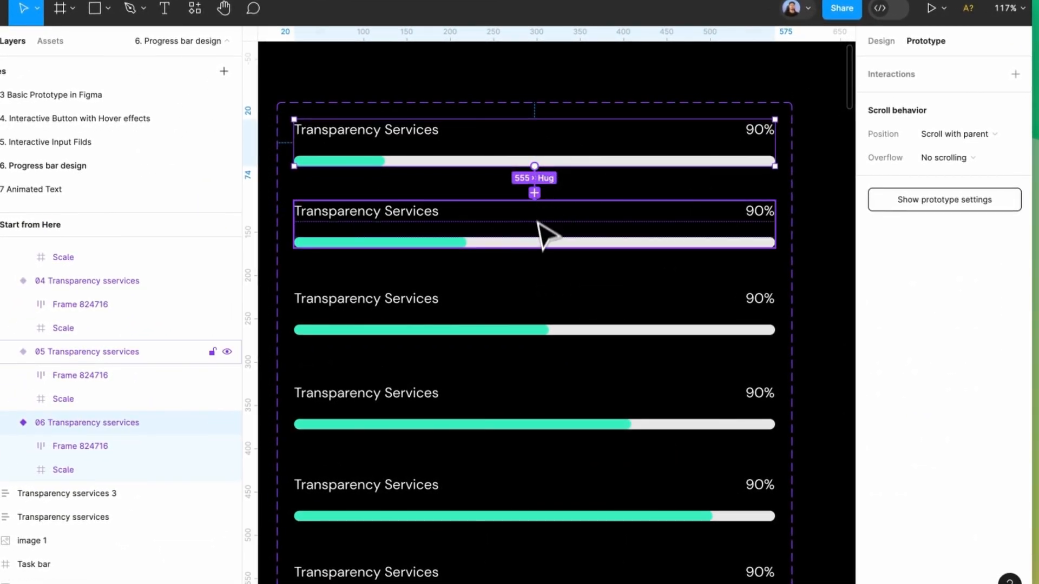
pyautogui.moveTo(534, 193); pyautogui.dragTo(529, 221)
# Set the 06→05 interaction to After delay 1ms, Smart animate, Linear easing
pyautogui.click(486, 239)
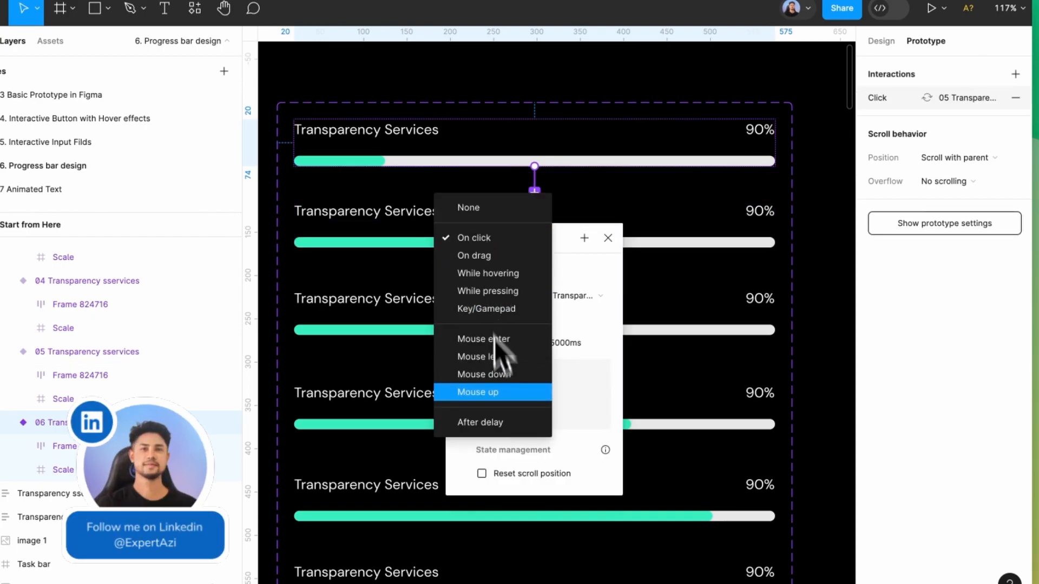
pyautogui.click(503, 423)
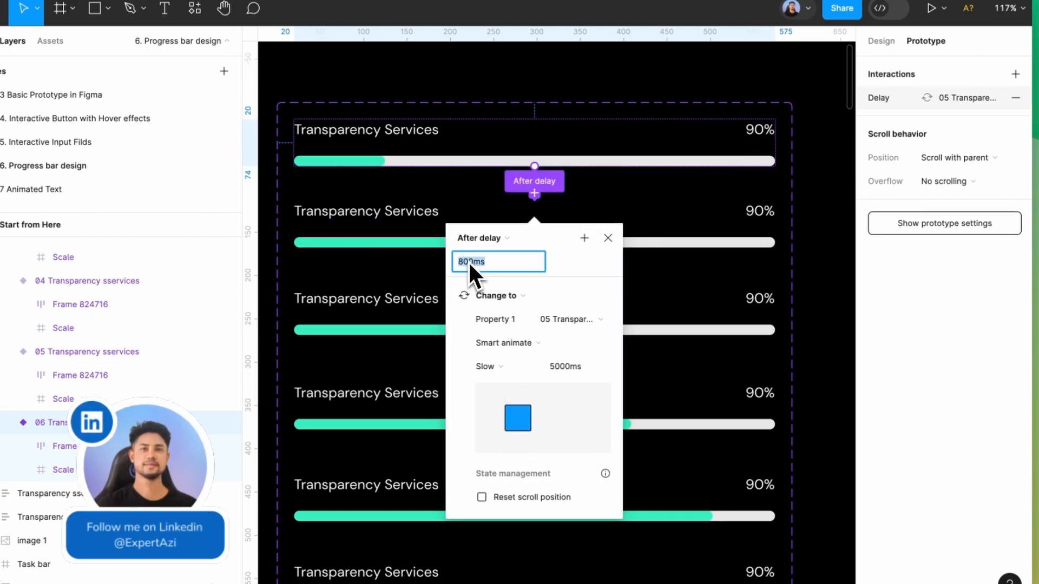
pyautogui.moveTo(473, 265); pyautogui.dragTo(454, 262)
pyautogui.write('1')
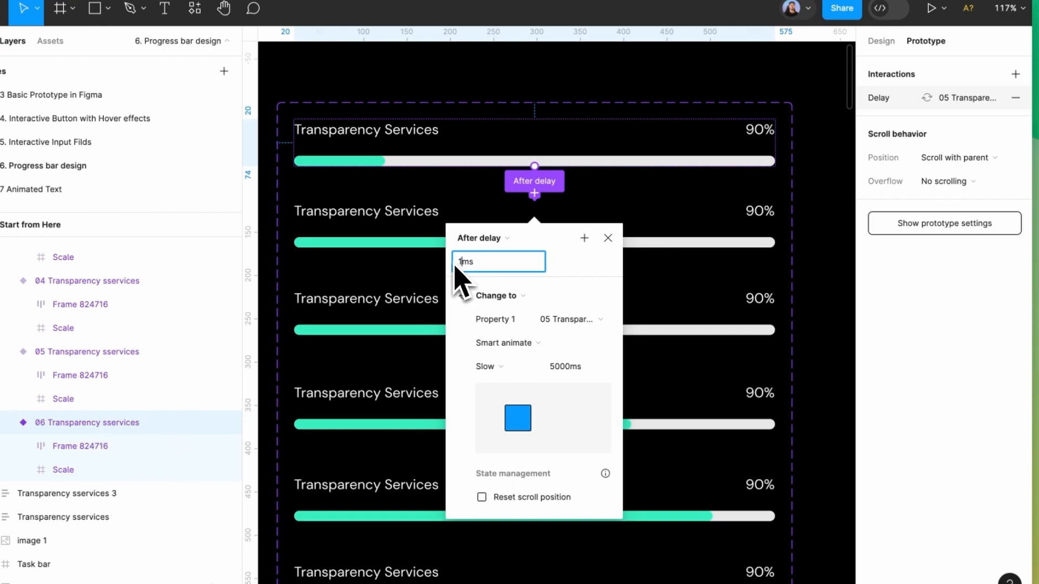
pyautogui.click(533, 350)
pyautogui.click(533, 346)
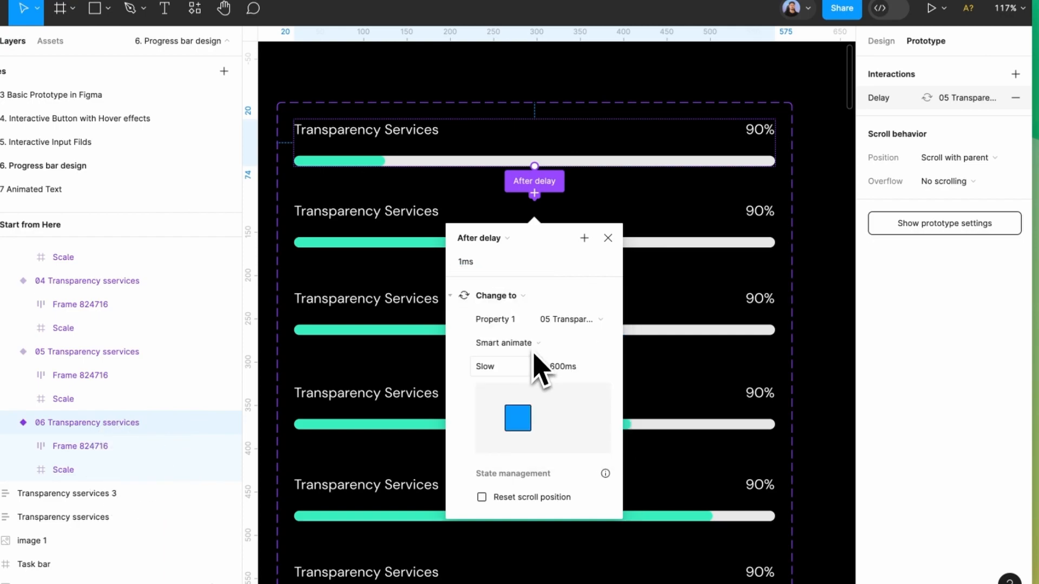
pyautogui.click(535, 366)
pyautogui.click(525, 150)
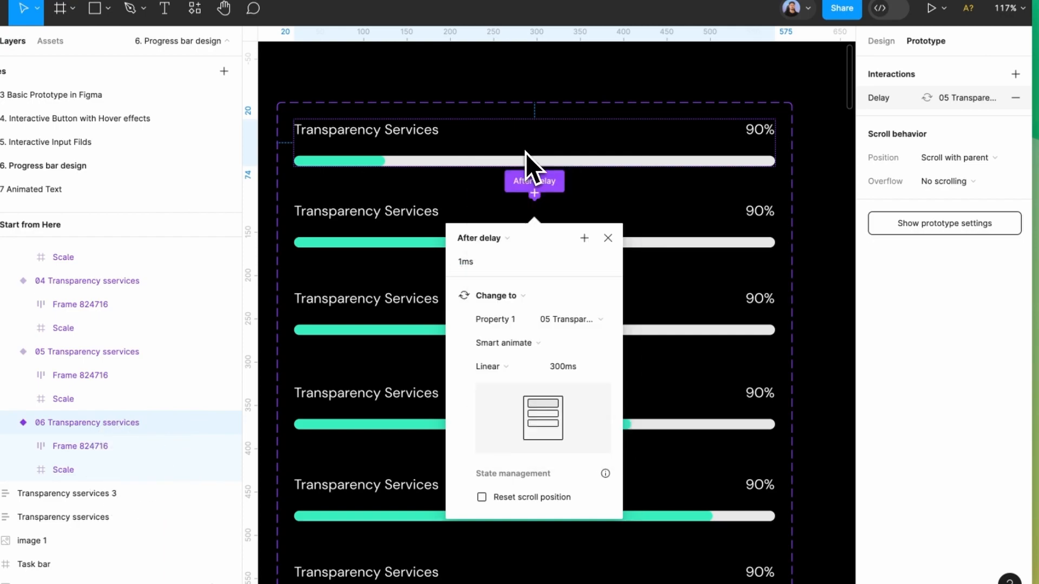
pyautogui.click(607, 238)
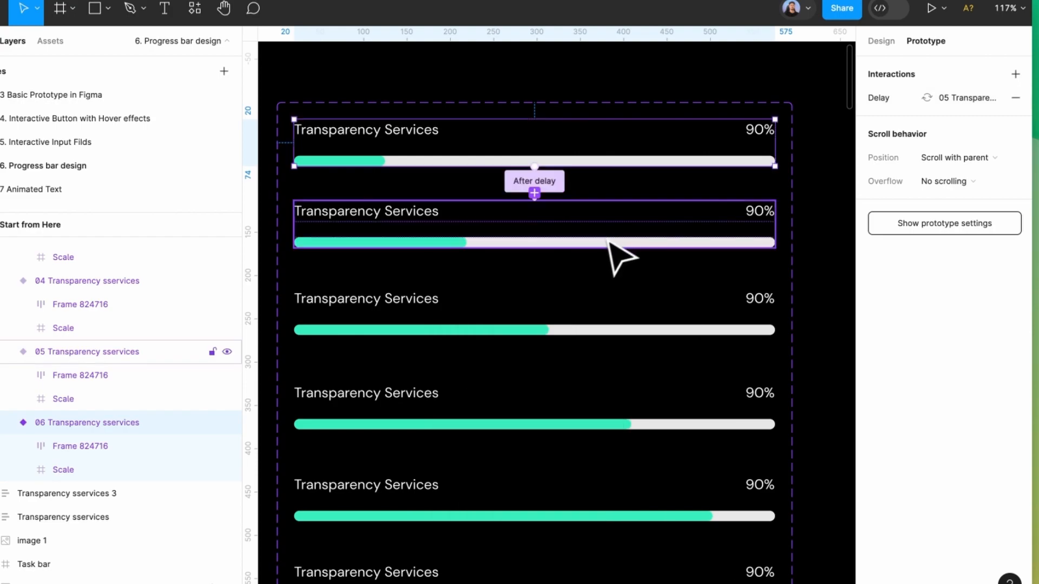
# Connect variant 05 to variant 04
pyautogui.click(560, 241)
pyautogui.moveTo(540, 250); pyautogui.dragTo(555, 321)
pyautogui.click(496, 332)
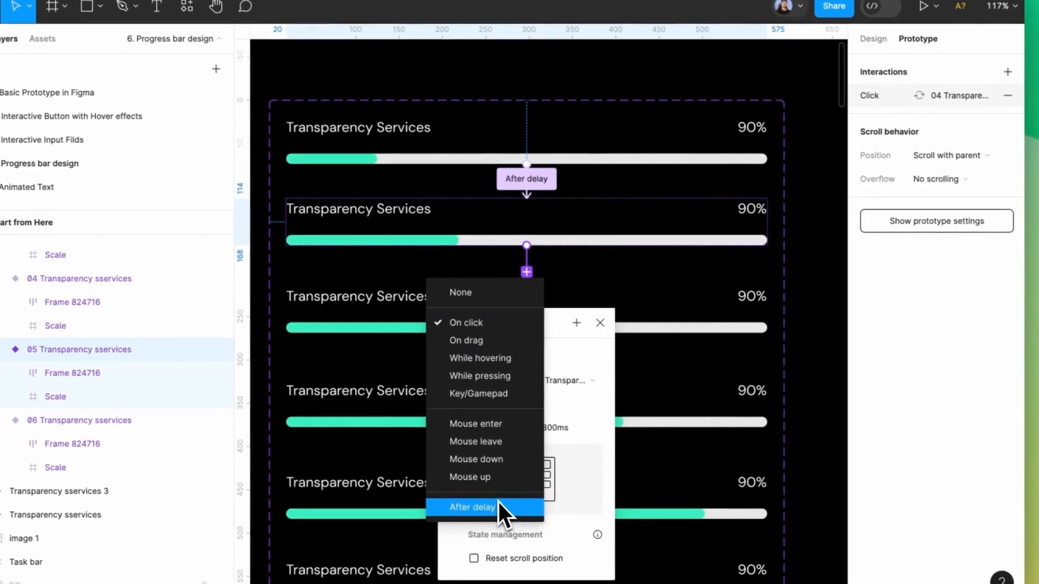
# Give 05→04 an After delay trigger and link 02 to 01 with After delay 1ms
pyautogui.click(506, 508)
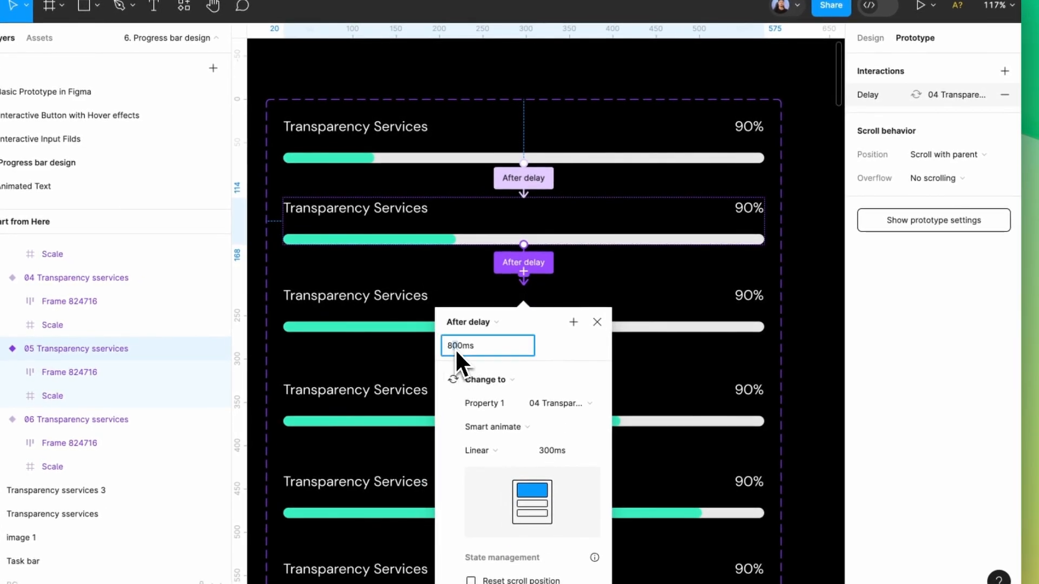
pyautogui.moveTo(456, 348); pyautogui.dragTo(447, 349)
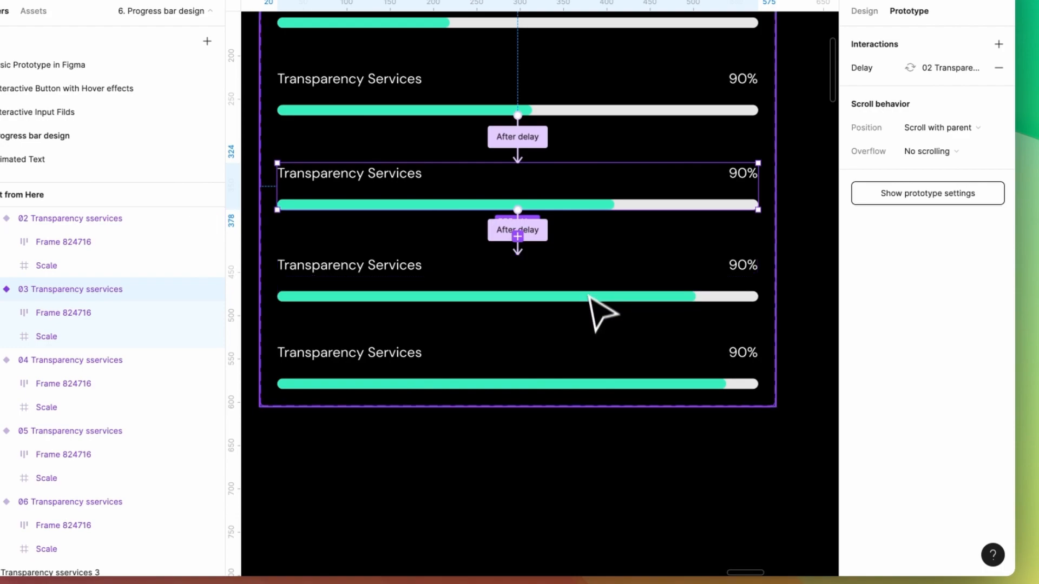
pyautogui.click(596, 295)
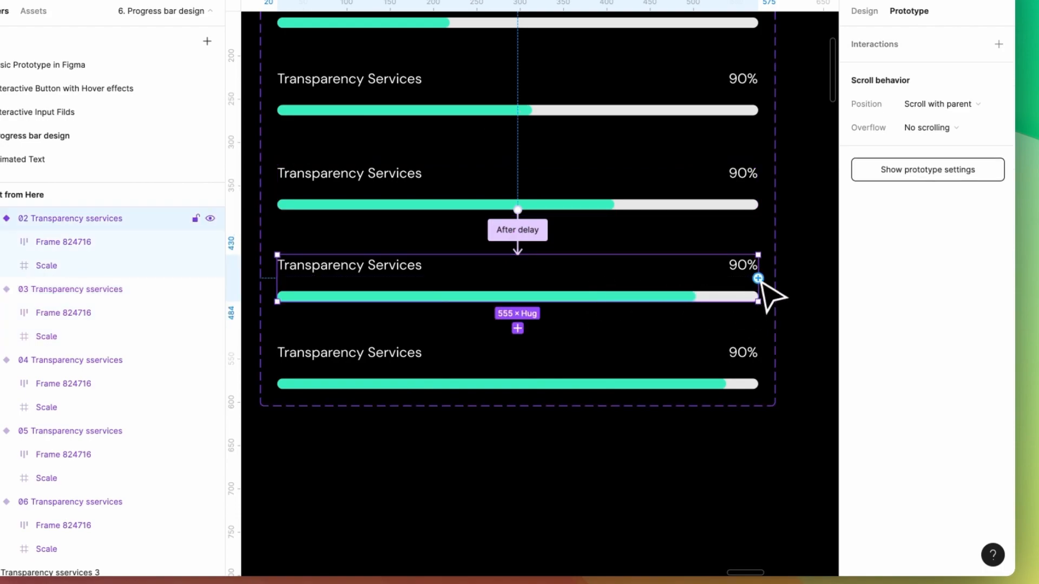
pyautogui.moveTo(758, 279); pyautogui.dragTo(644, 383)
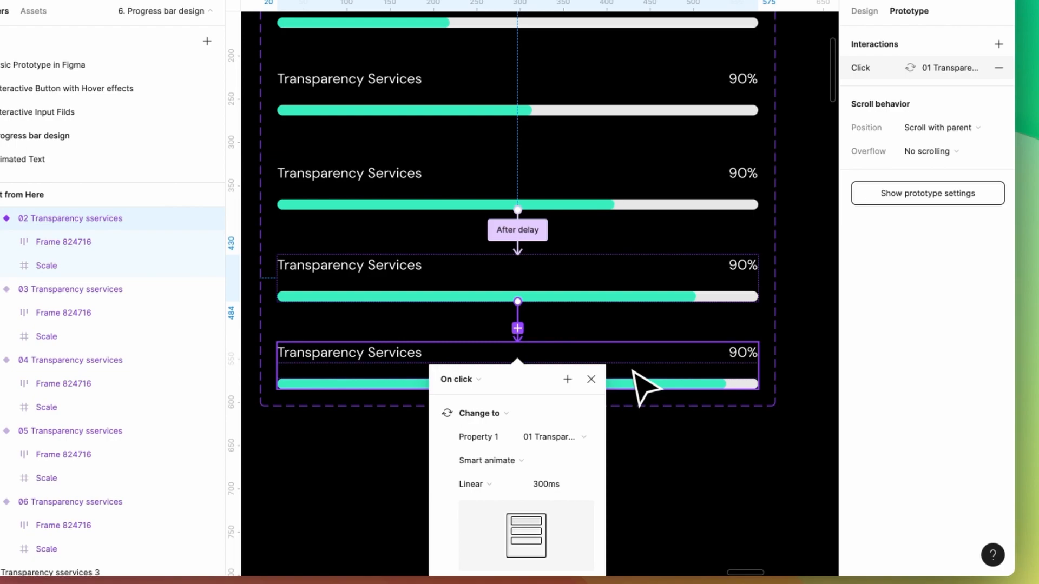
pyautogui.click(470, 379)
pyautogui.scroll(-1, 473, 533)
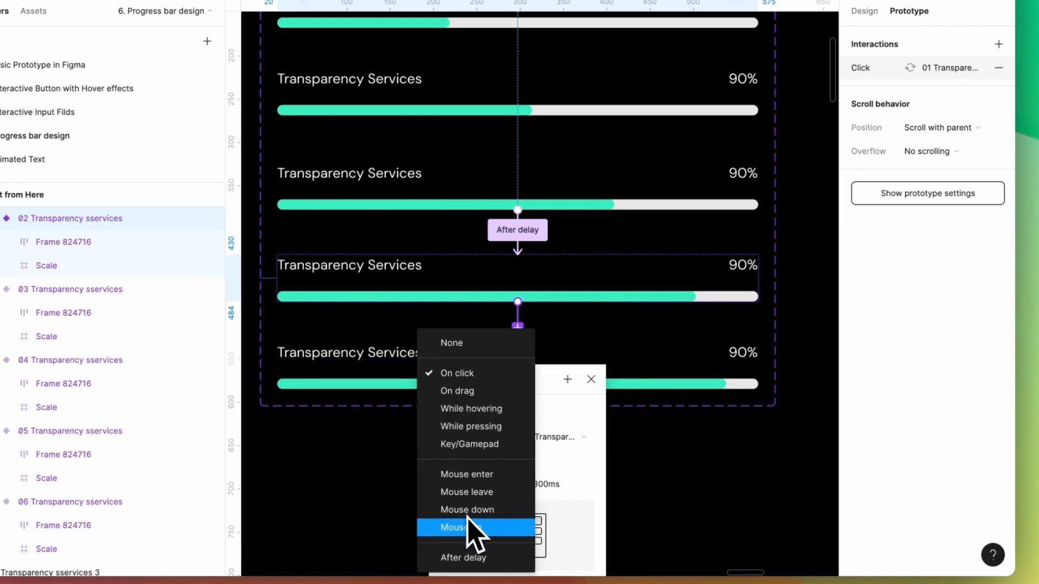
pyautogui.click(473, 554)
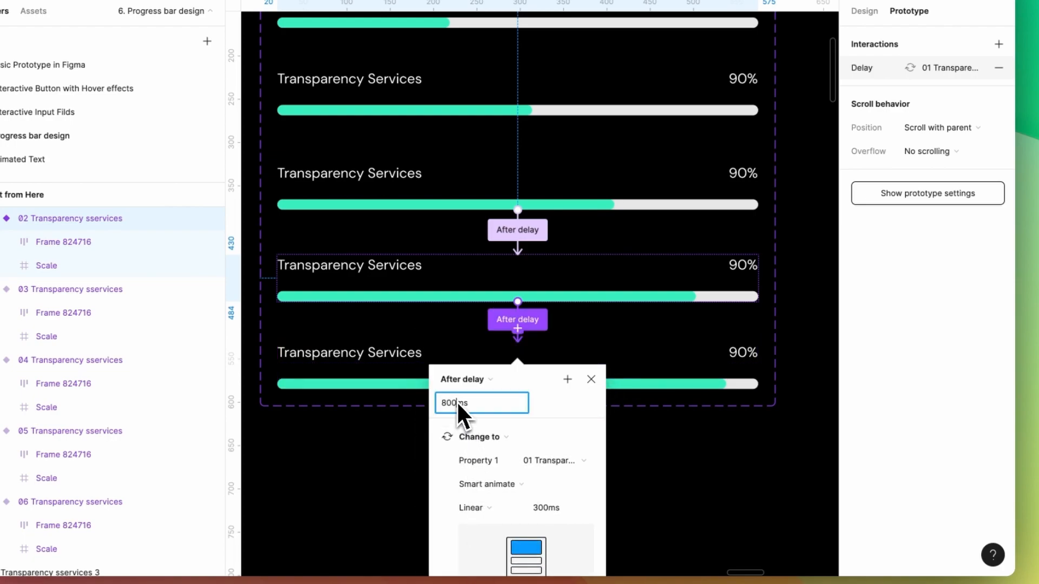
pyautogui.write('1')
pyautogui.click(590, 380)
pyautogui.scroll(-5, 704, 358)
# Add a 1440×1024 Desktop - 1 frame beside the others and eyedrop a black fill
pyautogui.scroll(-5, 595, 287)
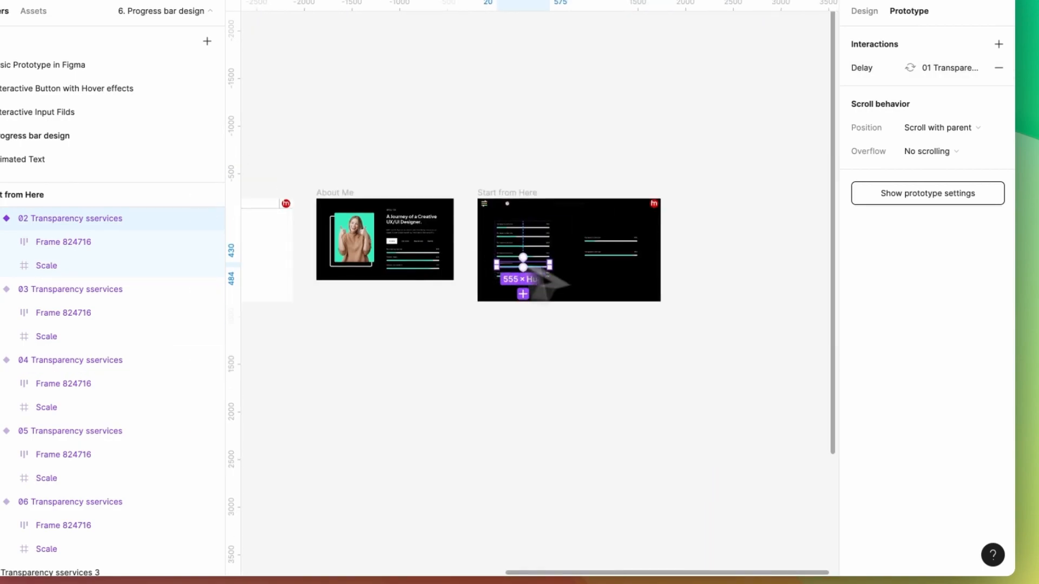
pyautogui.scroll(2, 792, 216)
pyautogui.click(541, 158)
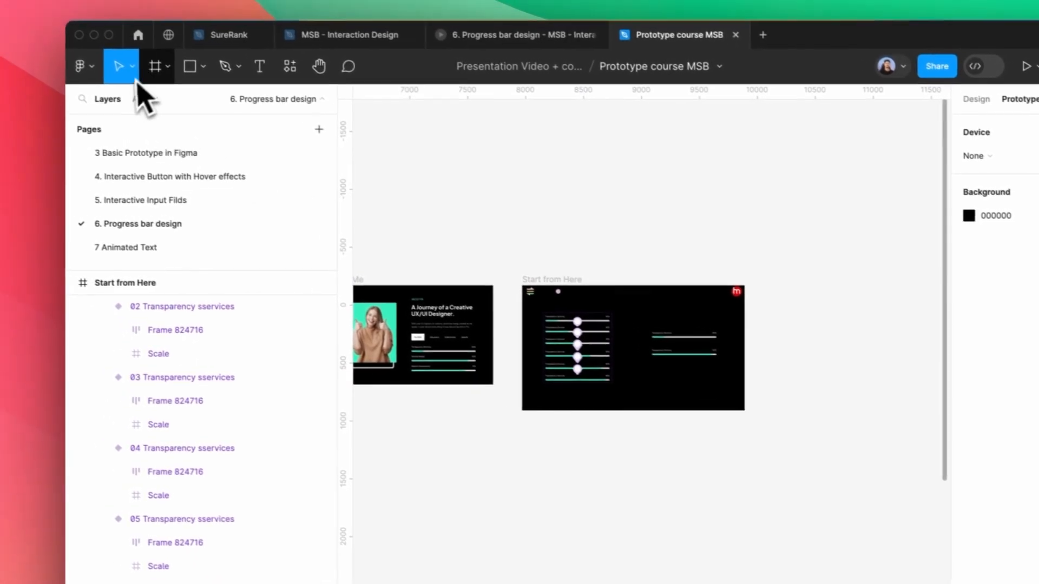
pyautogui.click(168, 66)
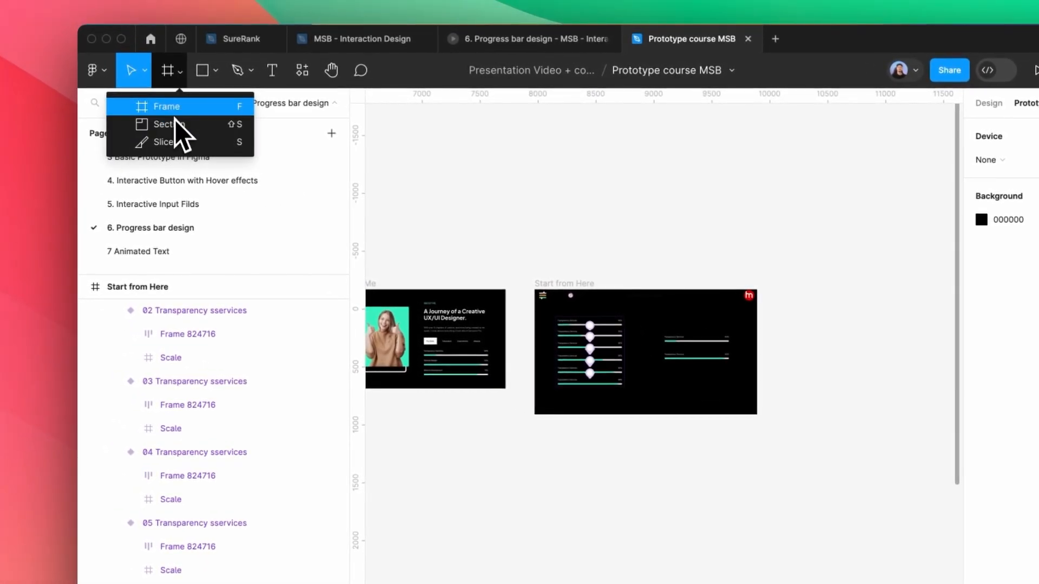
pyautogui.click(174, 107)
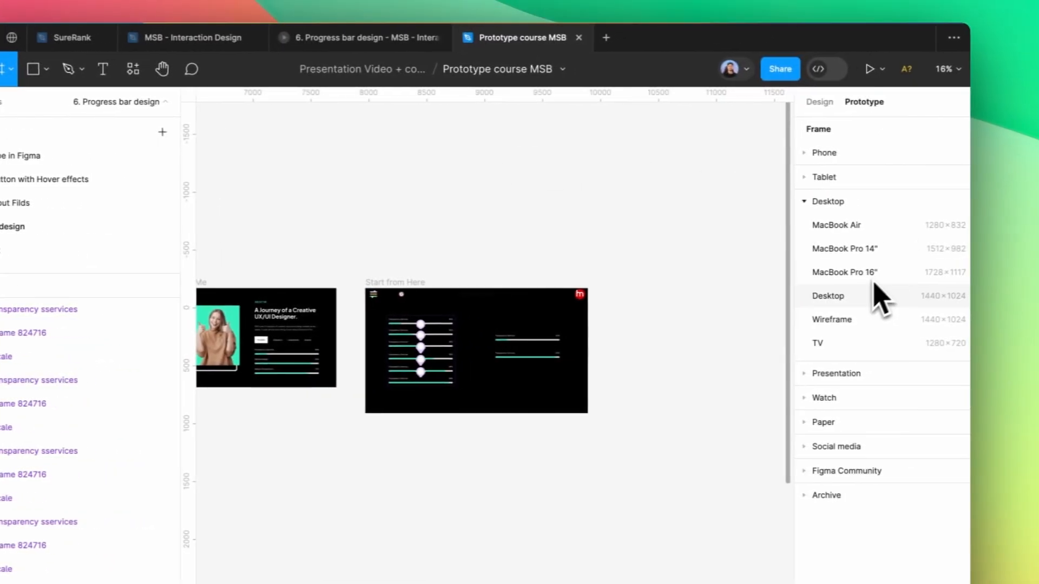
pyautogui.click(879, 297)
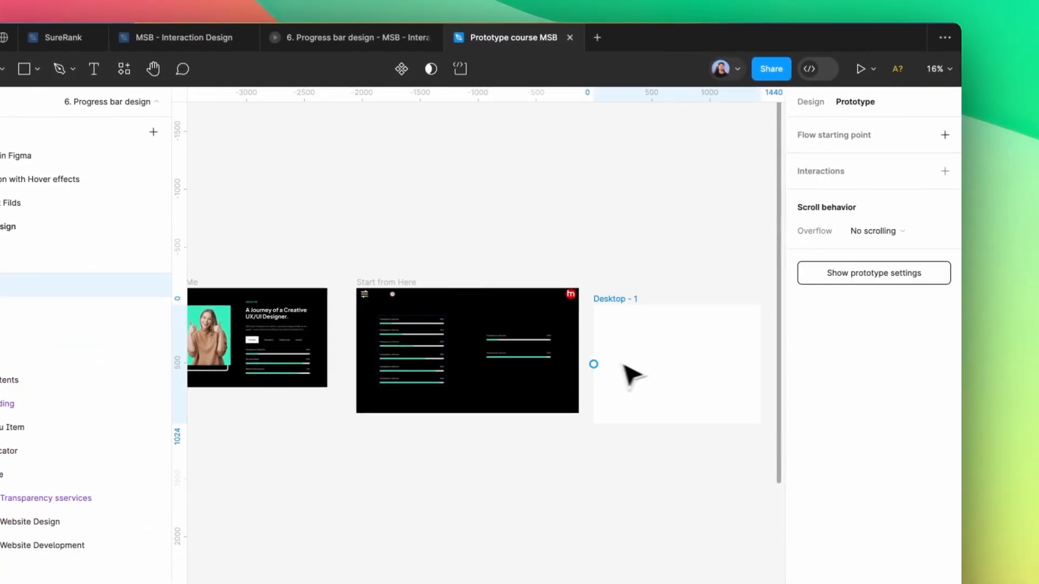
pyautogui.moveTo(626, 382); pyautogui.dragTo(649, 351)
pyautogui.press('i')
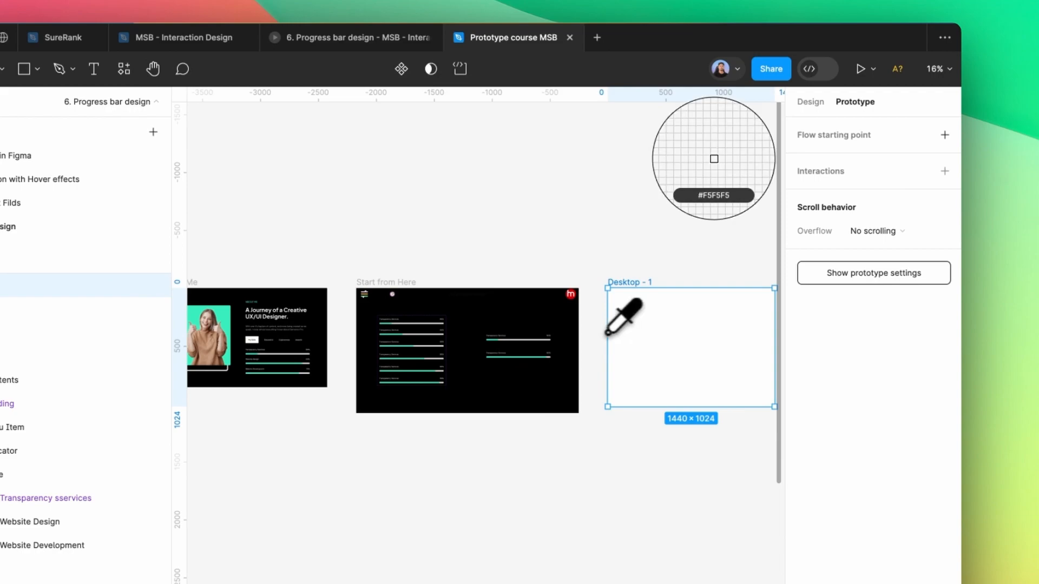
pyautogui.click(563, 309)
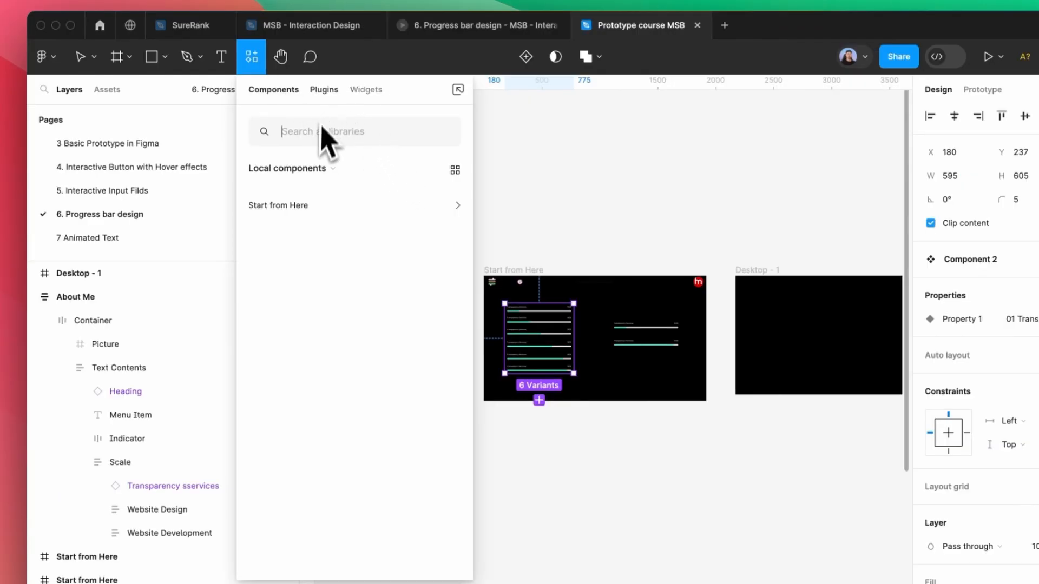
# Search Assets for Component 2 and place an instance inside Desktop - 1
pyautogui.click(323, 89)
pyautogui.click(273, 91)
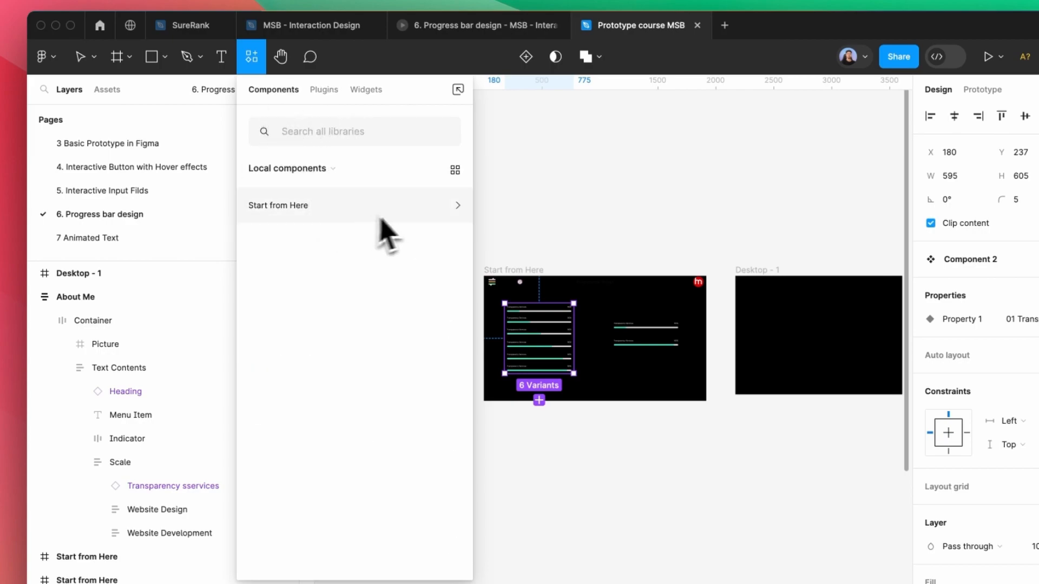
pyautogui.click(320, 135)
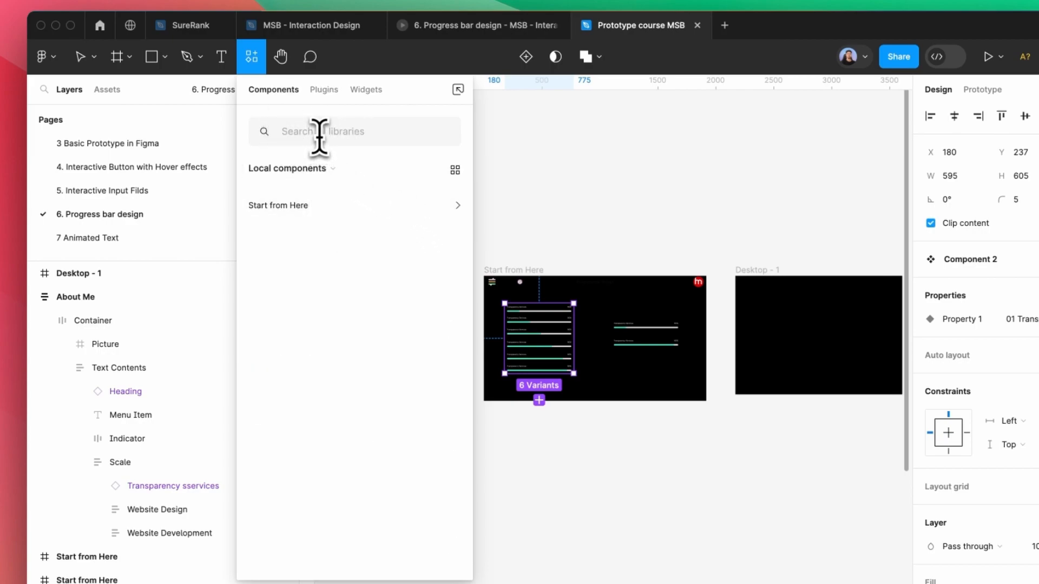
pyautogui.write('2')
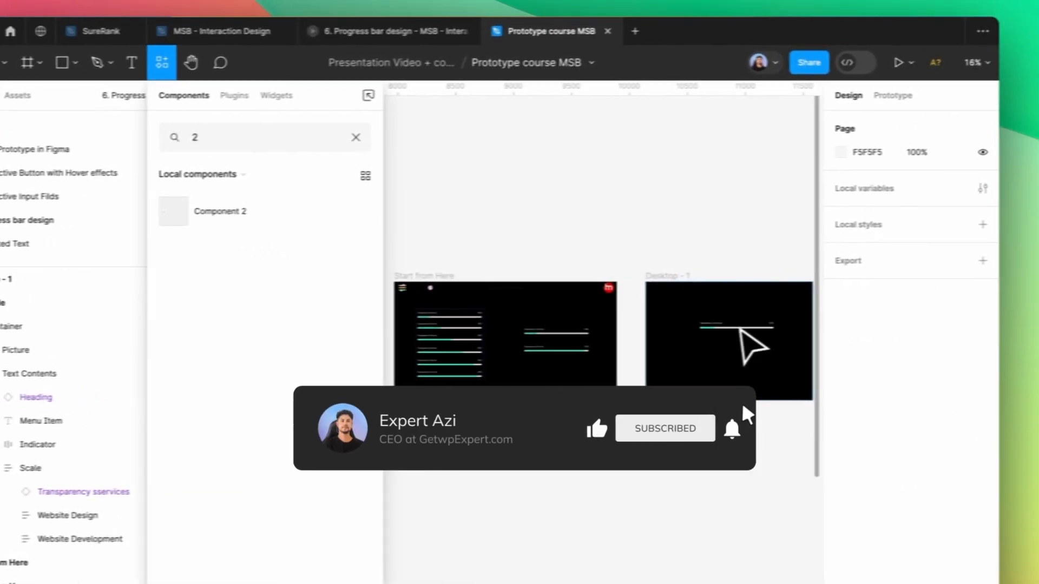
pyautogui.moveTo(863, 335); pyautogui.dragTo(839, 331)
# Preview the Desktop - 1 frame's skill-bar animation
pyautogui.click(669, 279)
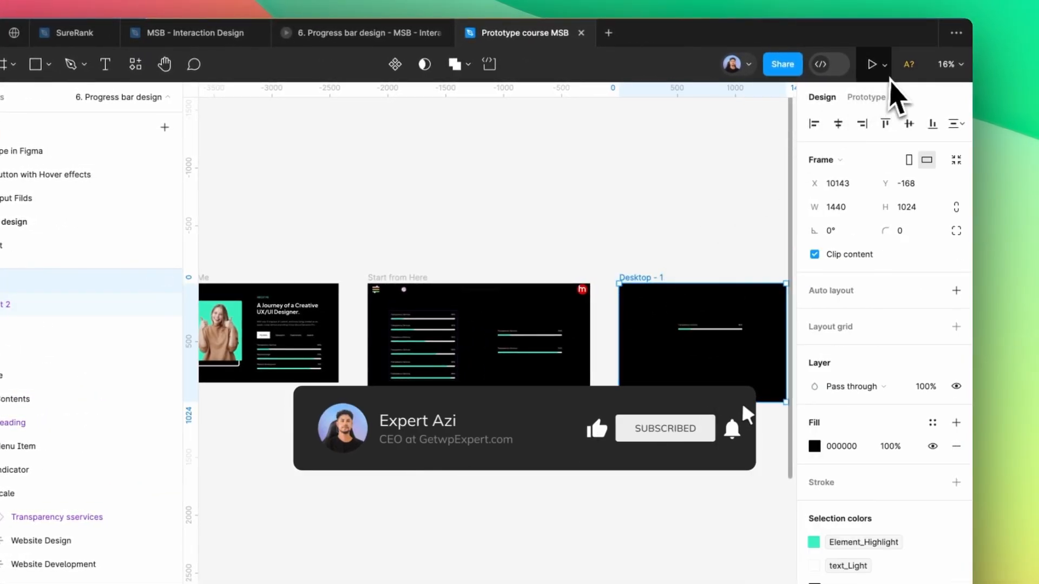
pyautogui.click(884, 64)
pyautogui.click(871, 116)
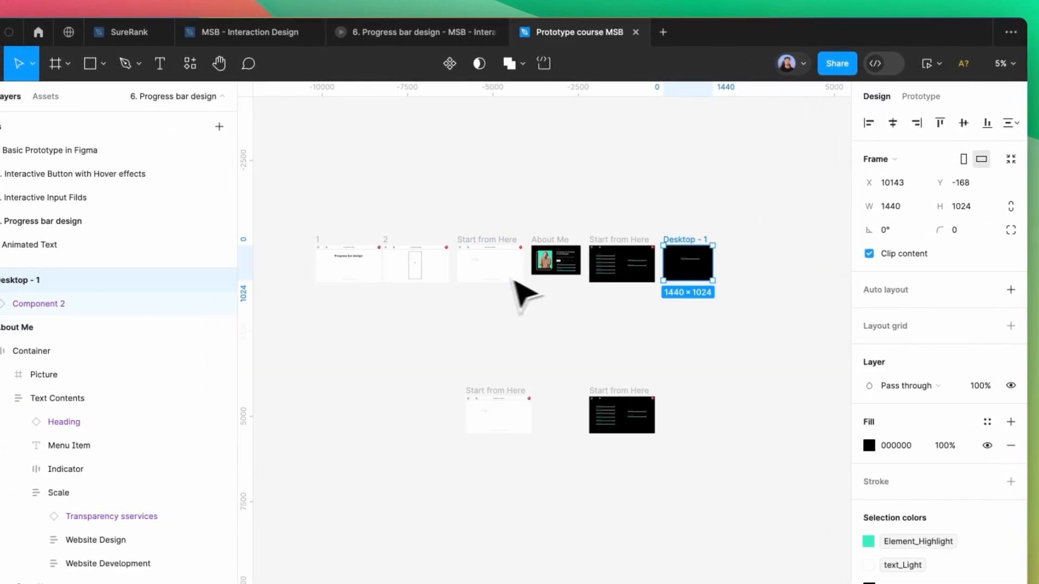
pyautogui.scroll(10, 513, 280)
pyautogui.click(541, 213)
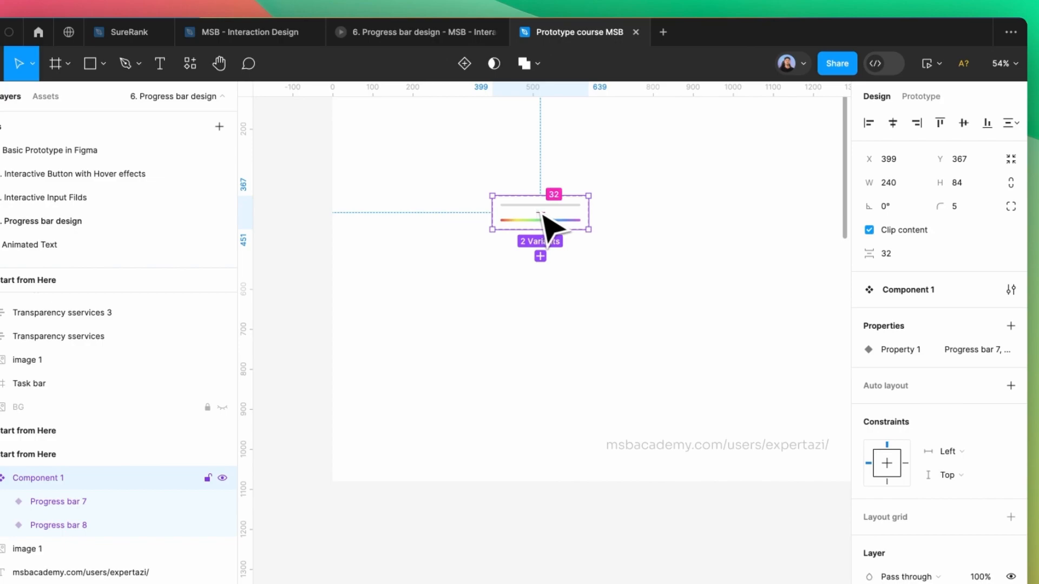
pyautogui.scroll(5, 545, 216)
pyautogui.click(921, 97)
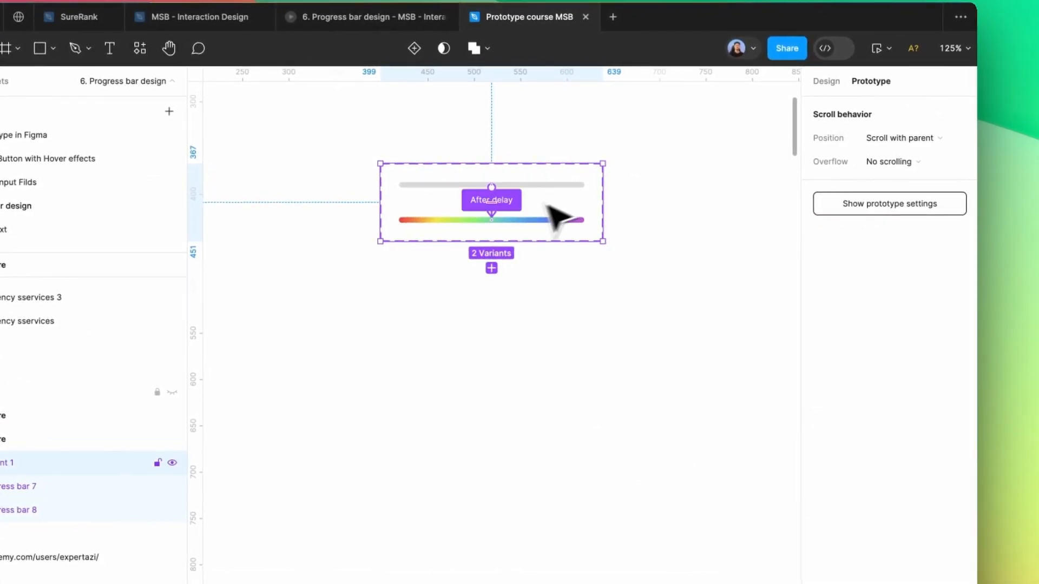
pyautogui.click(492, 202)
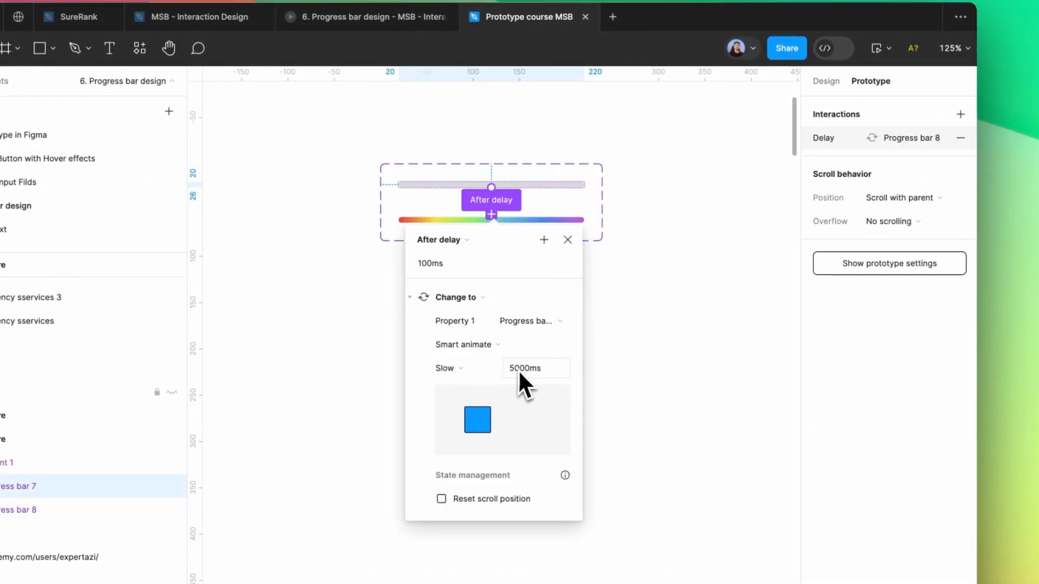